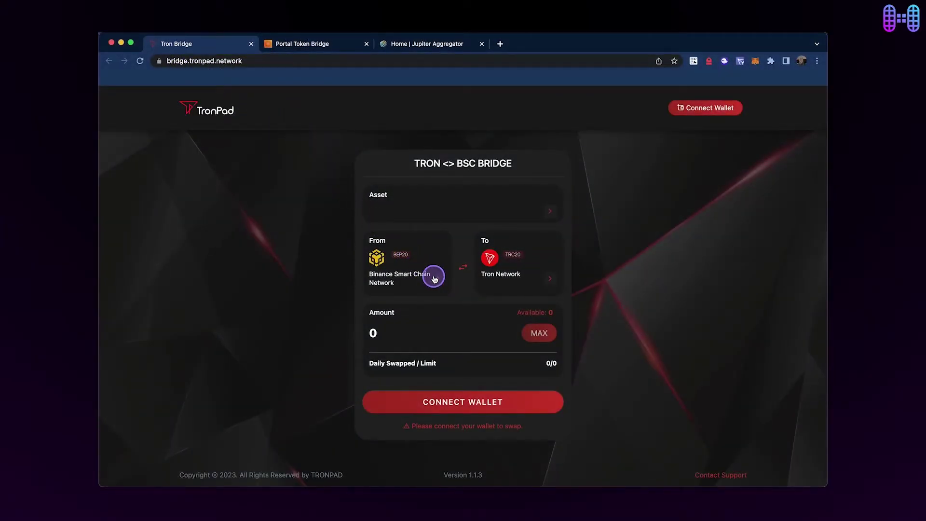
Route the bridge from Tron Network to BSC, connect TronLink, and enter the maximum 3166.3358 TRONPAD
{"action": "left_click", "coordinate": [434, 278]}
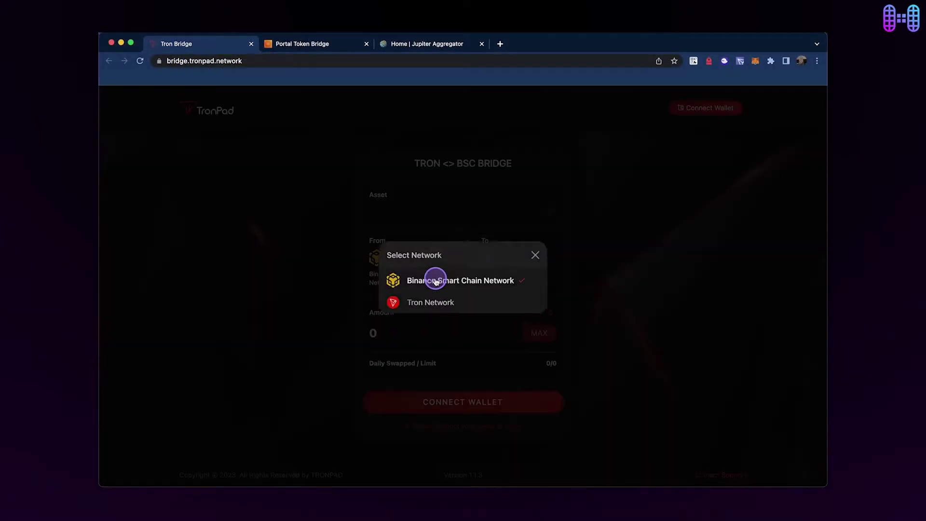
{"action": "left_click", "coordinate": [424, 310]}
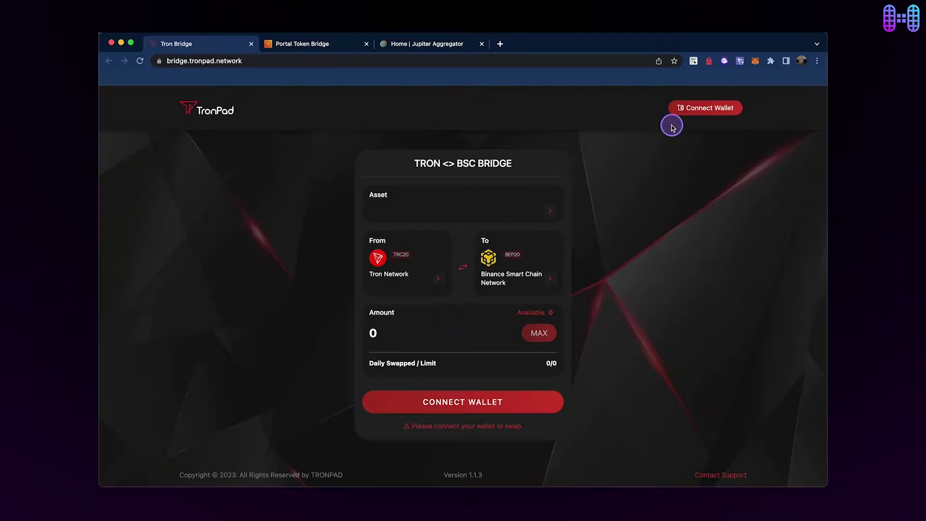
{"action": "left_click", "coordinate": [685, 111]}
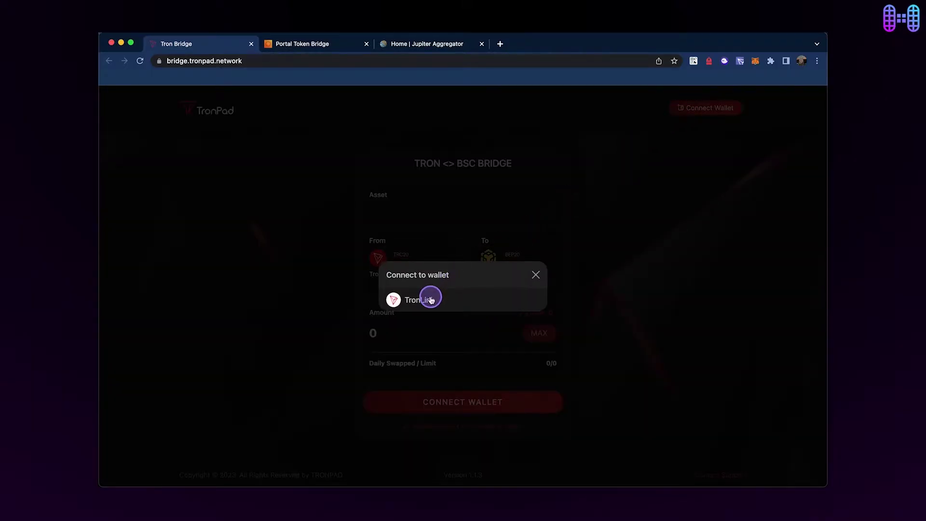
{"action": "left_click", "coordinate": [429, 298]}
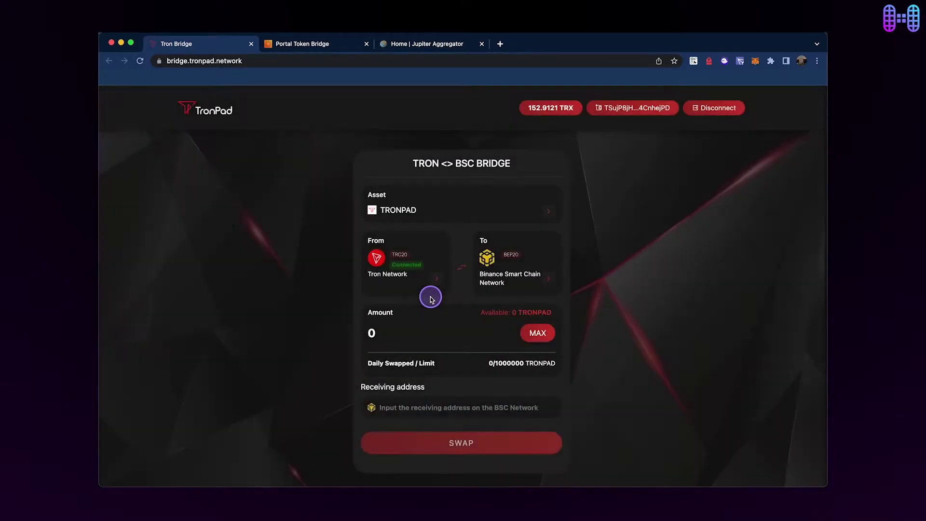
{"action": "left_click", "coordinate": [536, 332]}
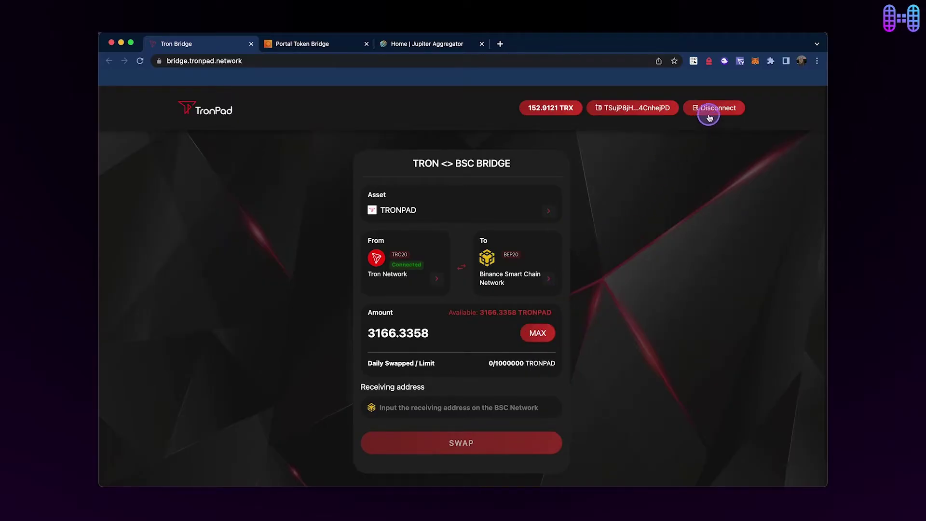
Switch the MetaMask wallet to BNB Smart Chain
{"action": "left_click", "coordinate": [757, 60]}
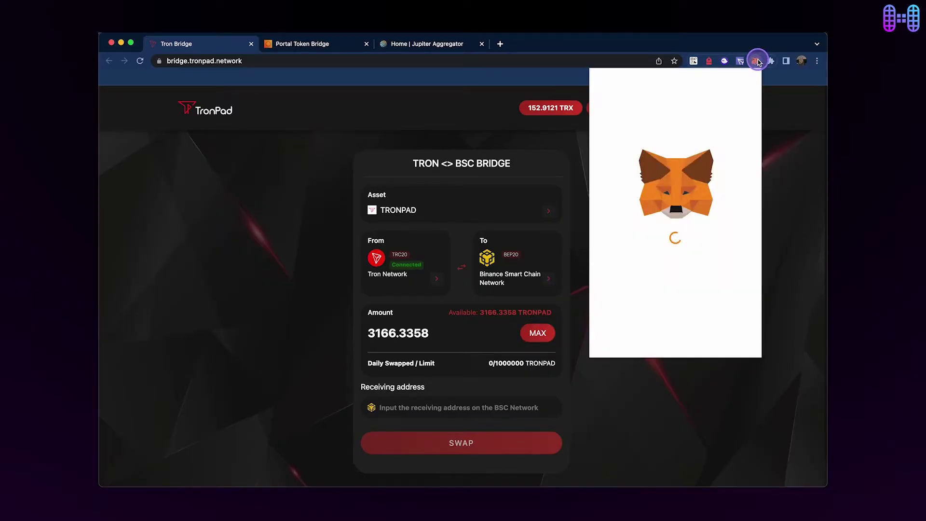
{"action": "left_click", "coordinate": [691, 87]}
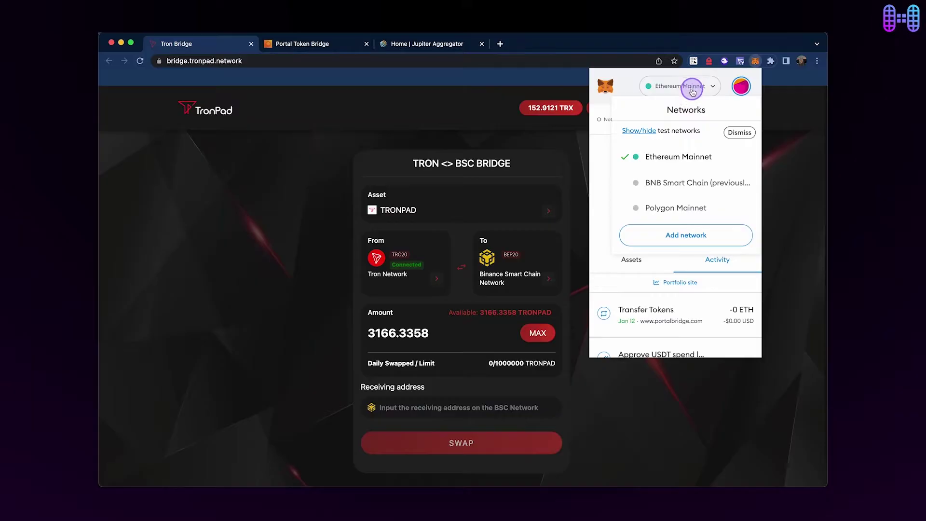
{"action": "left_click", "coordinate": [682, 181]}
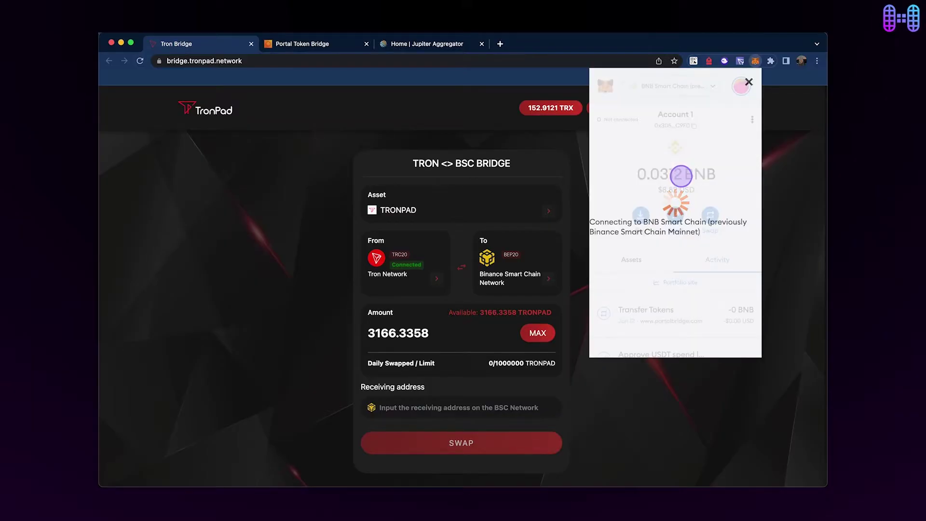
Paste the MetaMask account address as the receiving address and start the swap
{"action": "left_click", "coordinate": [692, 125]}
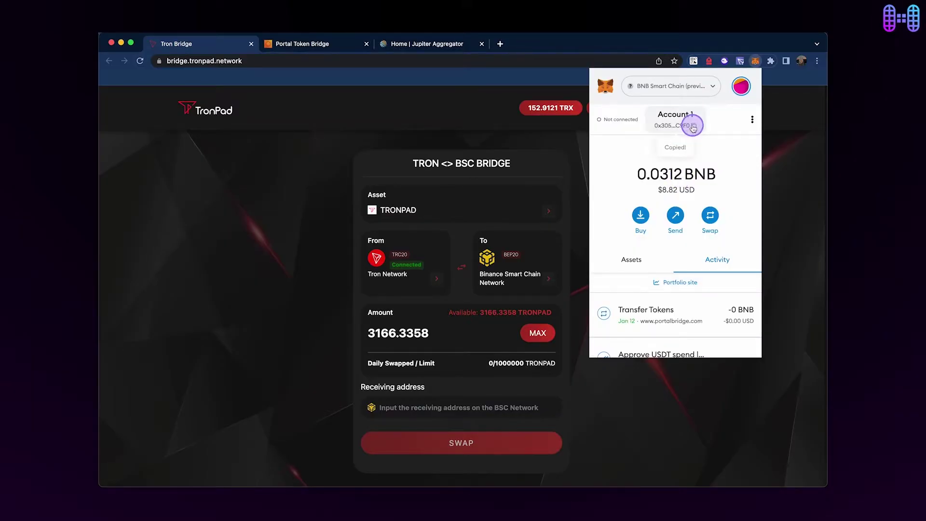
{"action": "left_click", "coordinate": [452, 407]}
{"action": "key", "text": "super+v"}
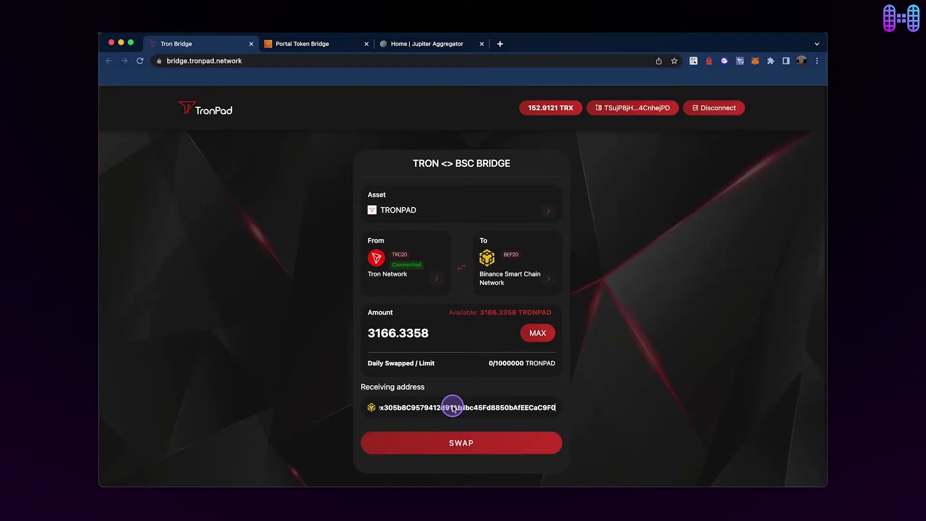
{"action": "left_click", "coordinate": [455, 443]}
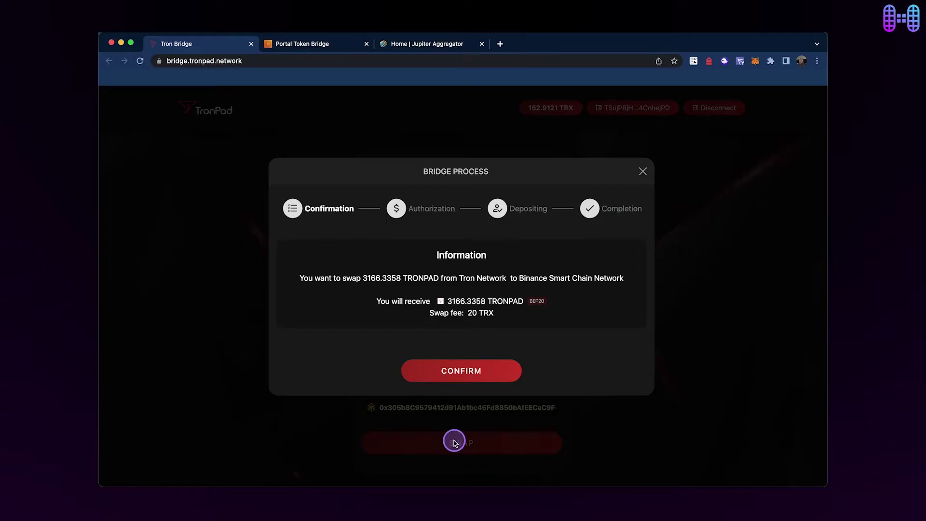
Confirm the bridge, approve and sign the TRONPAD spend, then submit and sign the swap in TronLink
{"action": "left_click", "coordinate": [456, 372]}
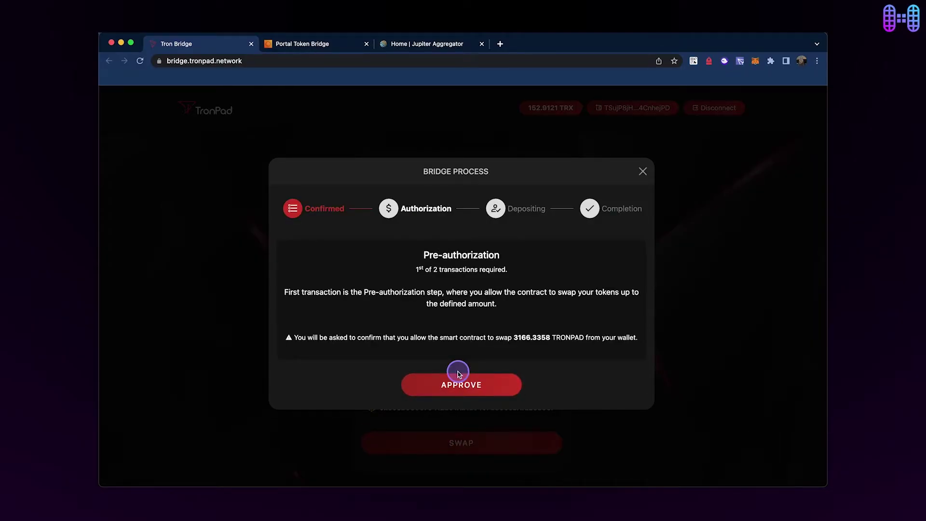
{"action": "left_click", "coordinate": [460, 386]}
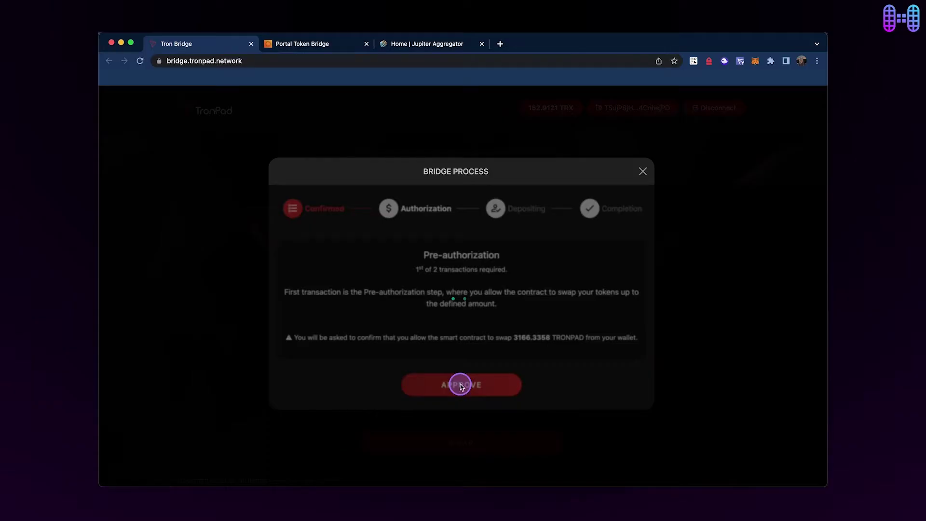
{"action": "left_click", "coordinate": [239, 318]}
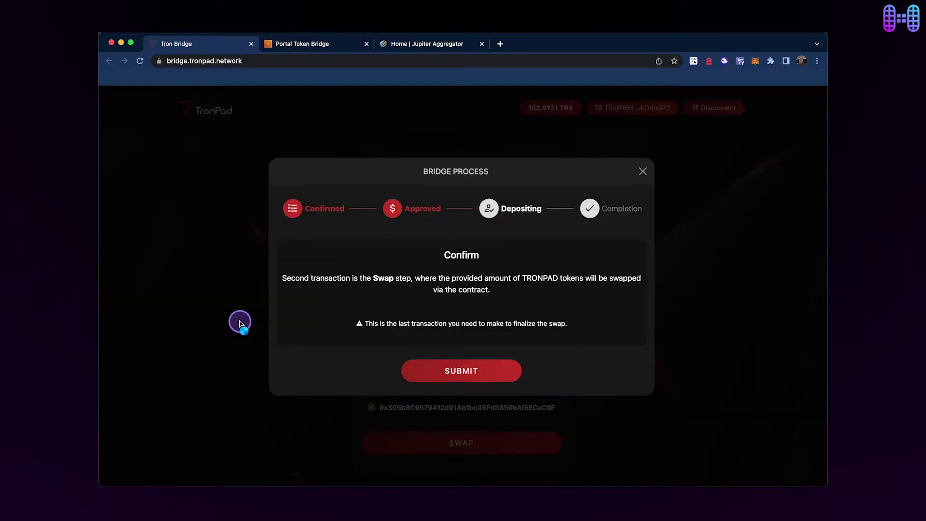
{"action": "left_click", "coordinate": [432, 367]}
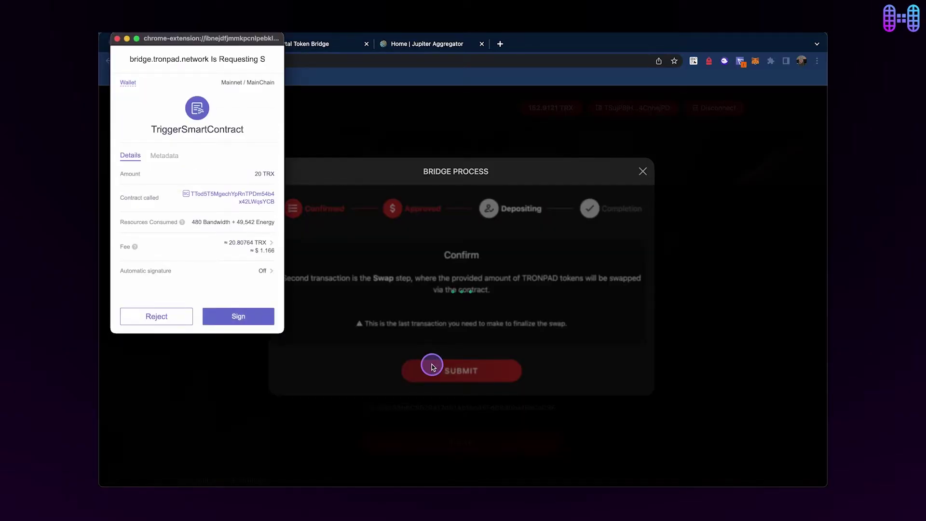
{"action": "left_click", "coordinate": [246, 319]}
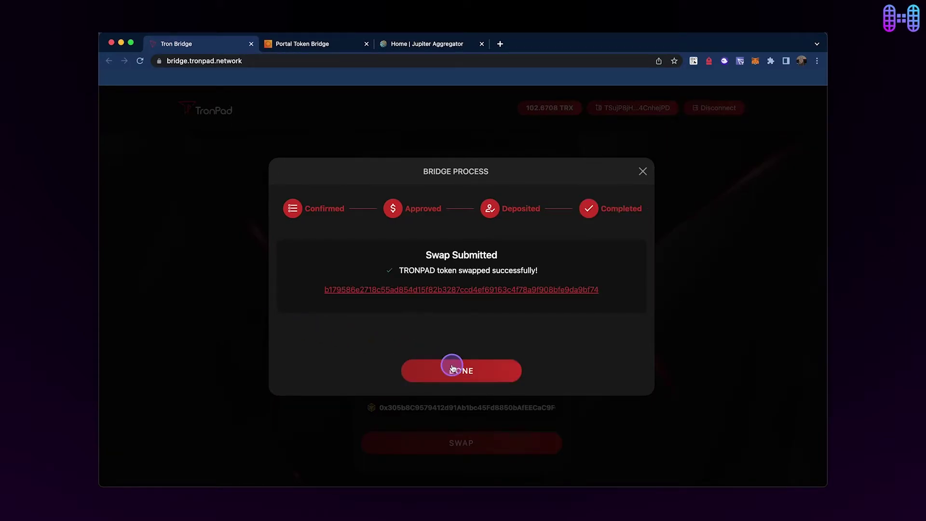
Dismiss the finished bridge dialog, check MetaMask's BSC assets, and open the Import tokens form
{"action": "left_click", "coordinate": [450, 370]}
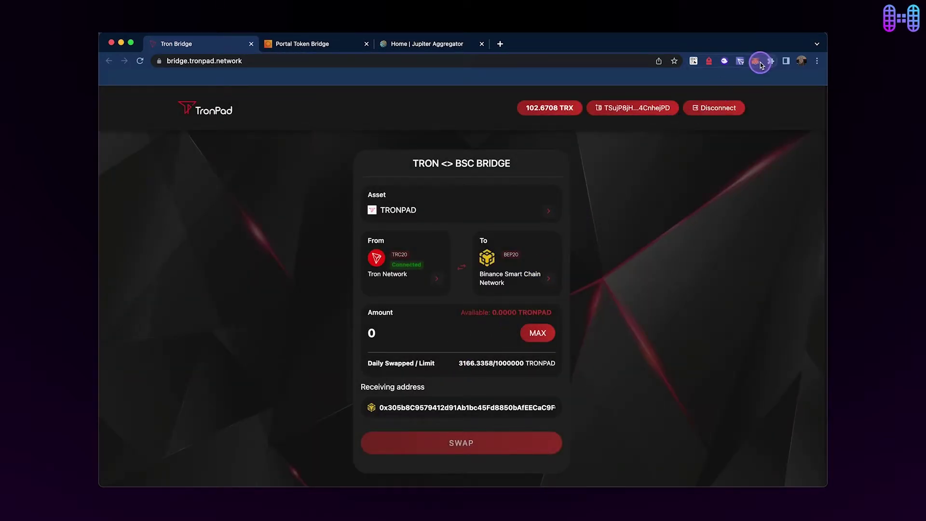
{"action": "left_click", "coordinate": [758, 63]}
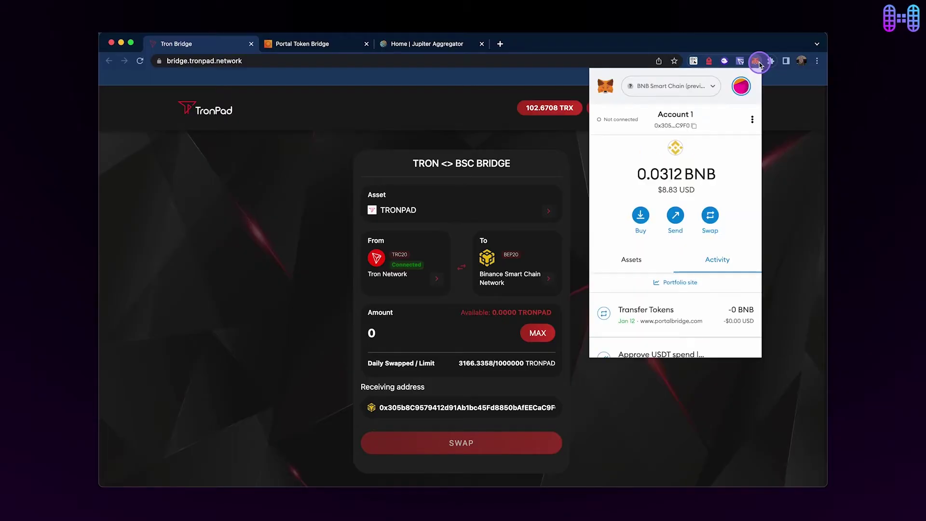
{"action": "left_click", "coordinate": [629, 264]}
{"action": "scroll", "coordinate": [629, 265], "scroll_direction": "down", "scroll_amount": 3}
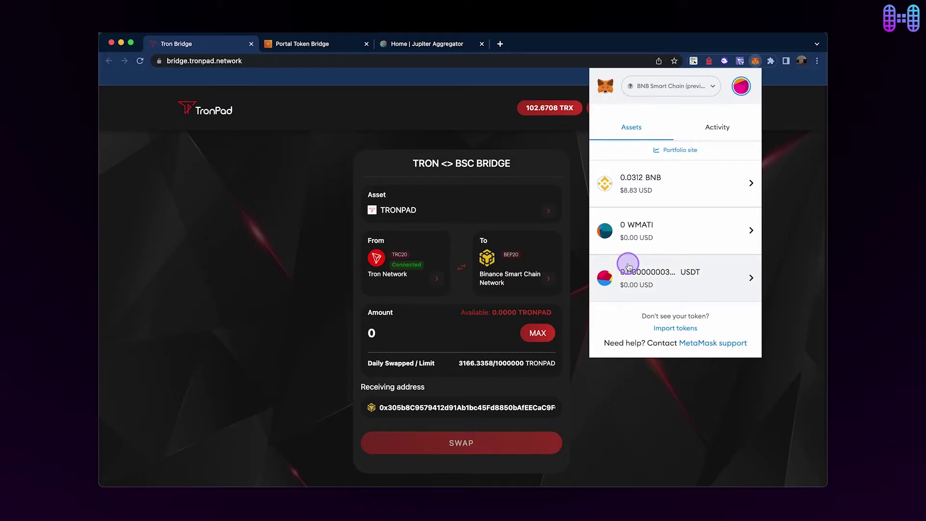
{"action": "left_click", "coordinate": [668, 327]}
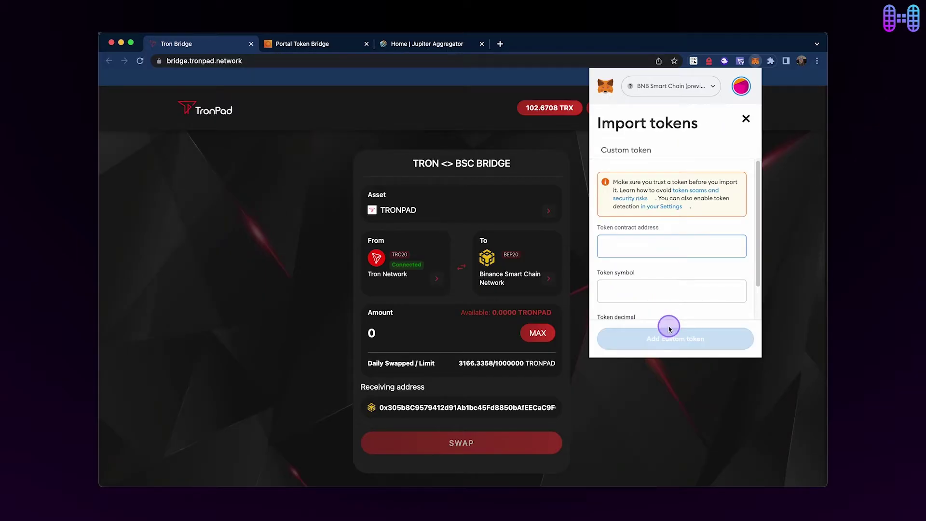
Search CoinMarketCap for tronpad, copy its BNB Smart Chain contract address, and reopen MetaMask
{"action": "left_click", "coordinate": [499, 45]}
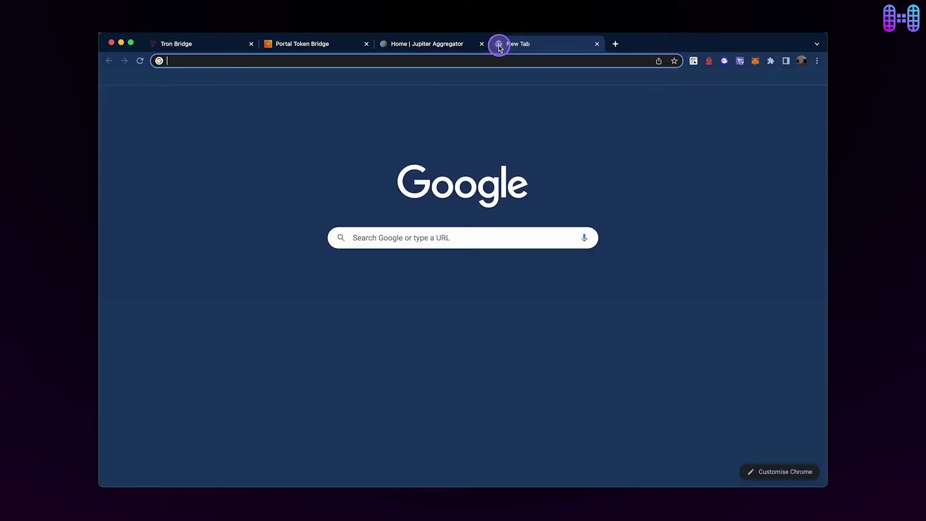
{"action": "left_click", "coordinate": [423, 235]}
{"action": "type", "text": "tronpa"}
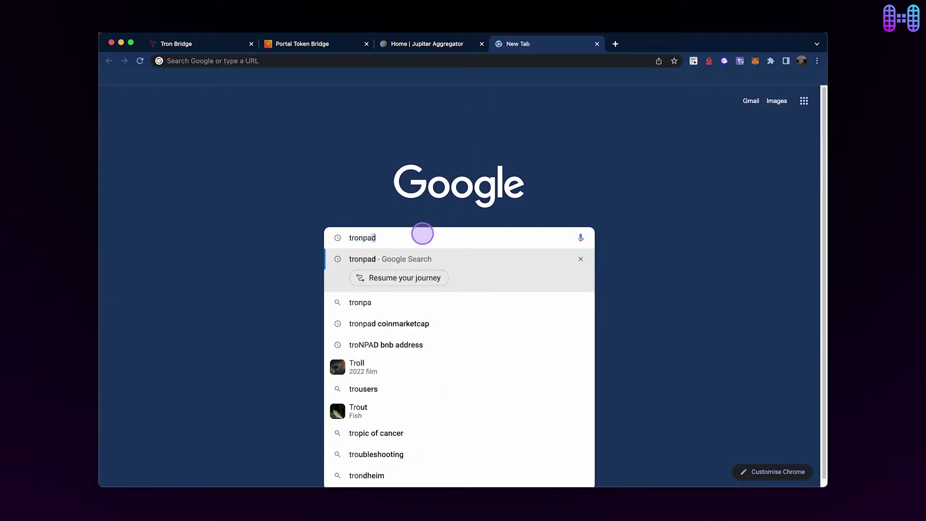
{"action": "type", "text": "d"}
{"action": "key", "text": "Return"}
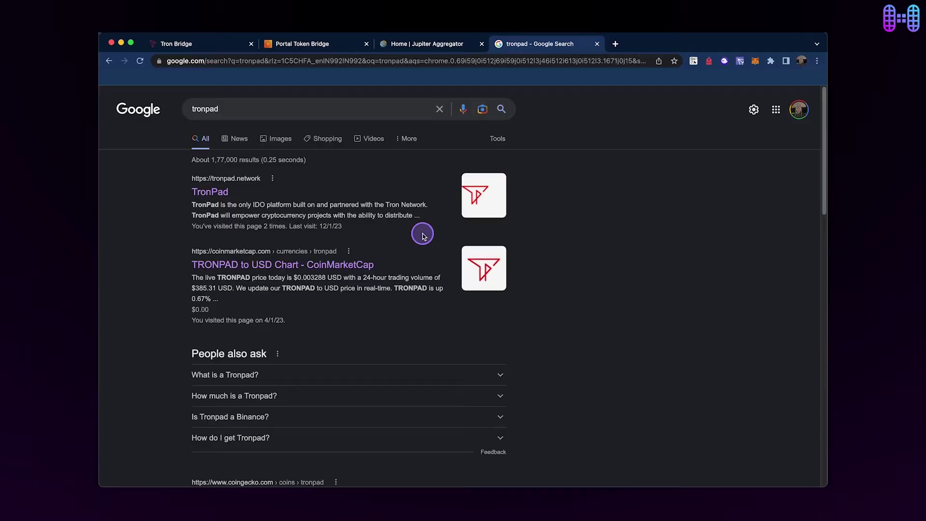
{"action": "left_click", "coordinate": [303, 264]}
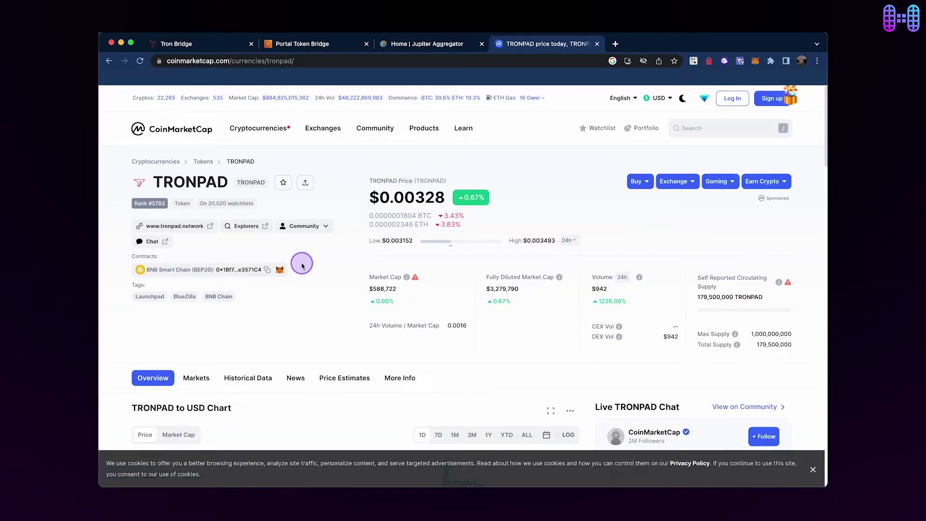
{"action": "left_click", "coordinate": [267, 270]}
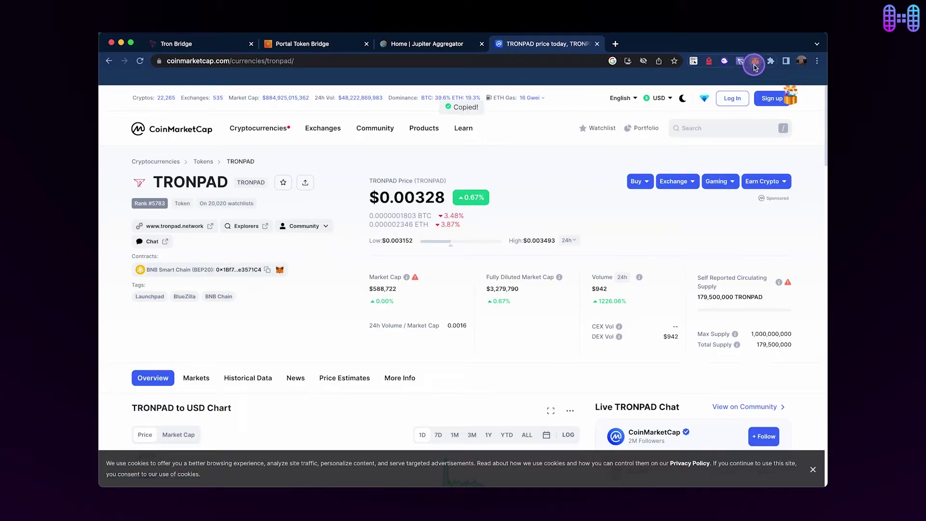
{"action": "left_click", "coordinate": [754, 64]}
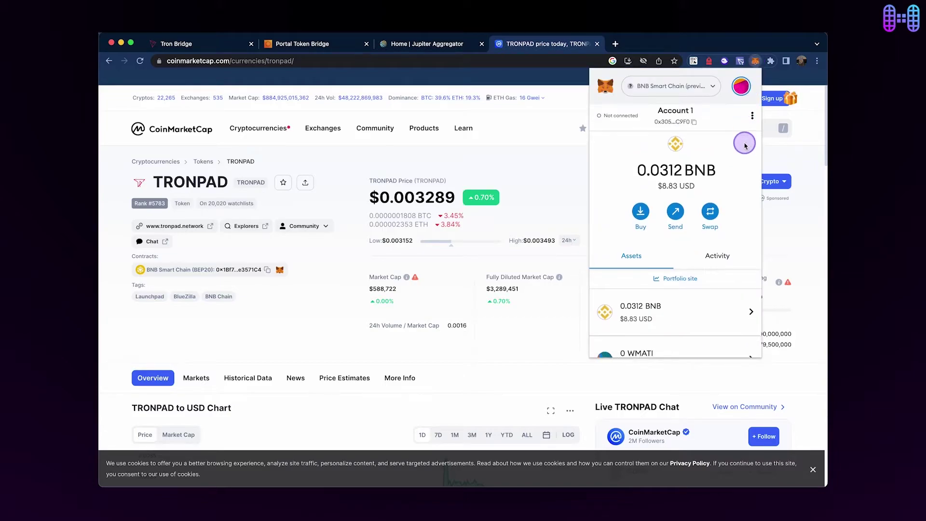
{"action": "scroll", "coordinate": [744, 142], "scroll_direction": "down", "scroll_amount": 3}
Import TRONPAD as a custom token from the pasted contract address, showing 3166.3358 TRONPAD
{"action": "left_click", "coordinate": [685, 326]}
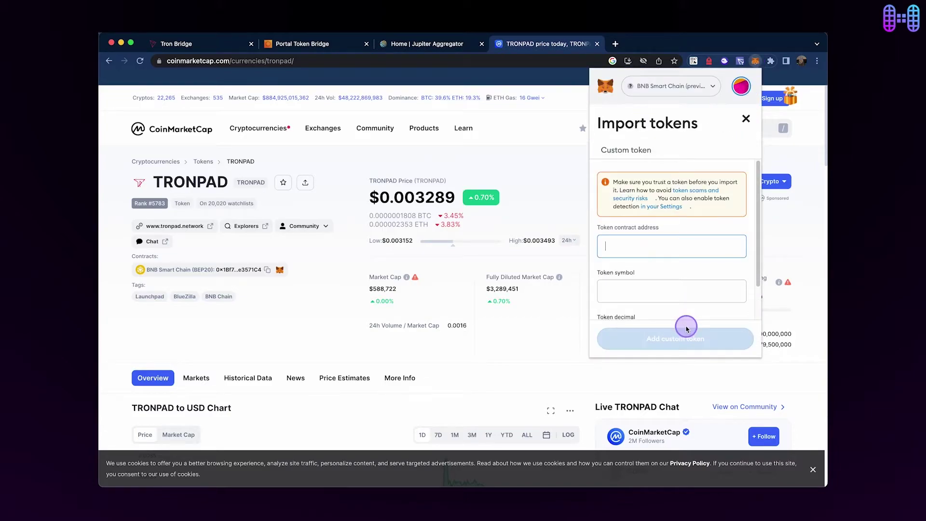
{"action": "key", "text": "ctrl+v"}
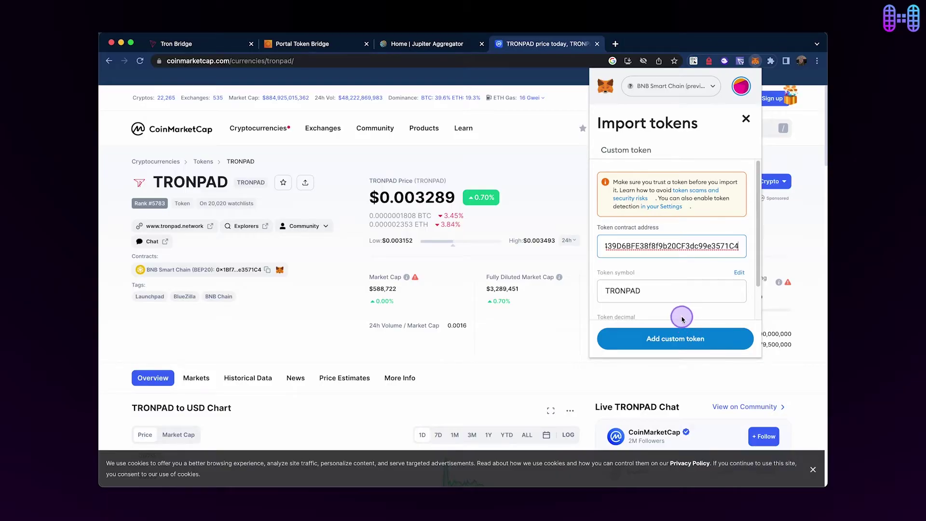
{"action": "scroll", "coordinate": [686, 327], "scroll_direction": "down", "scroll_amount": 2}
{"action": "left_click", "coordinate": [682, 337]}
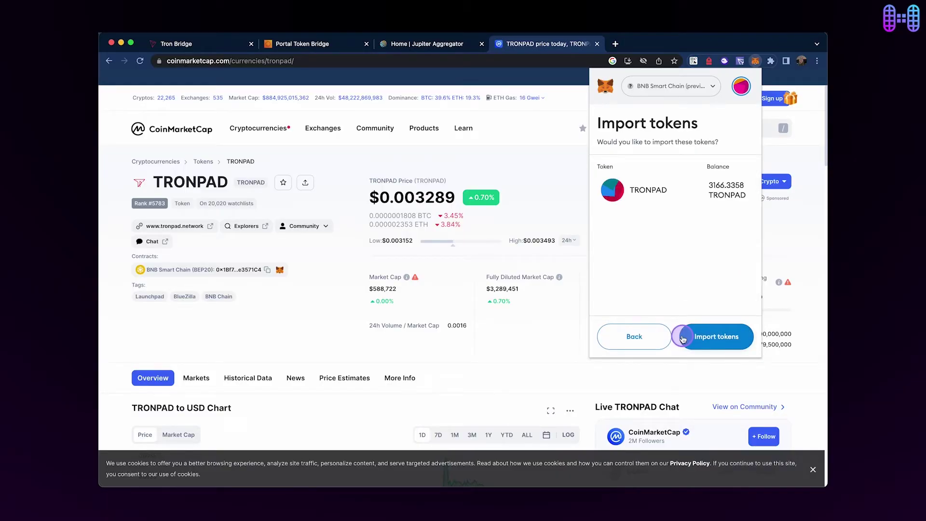
{"action": "left_click", "coordinate": [682, 337]}
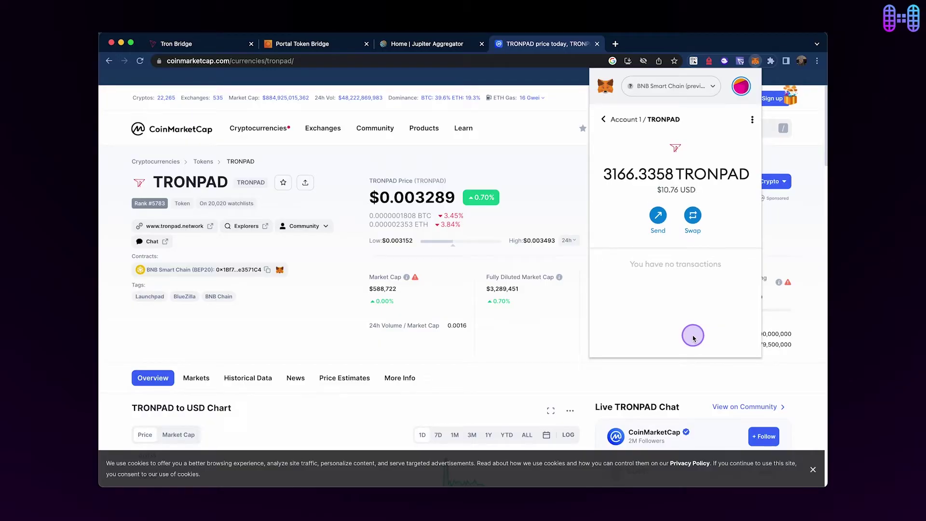
{"action": "left_click", "coordinate": [604, 120]}
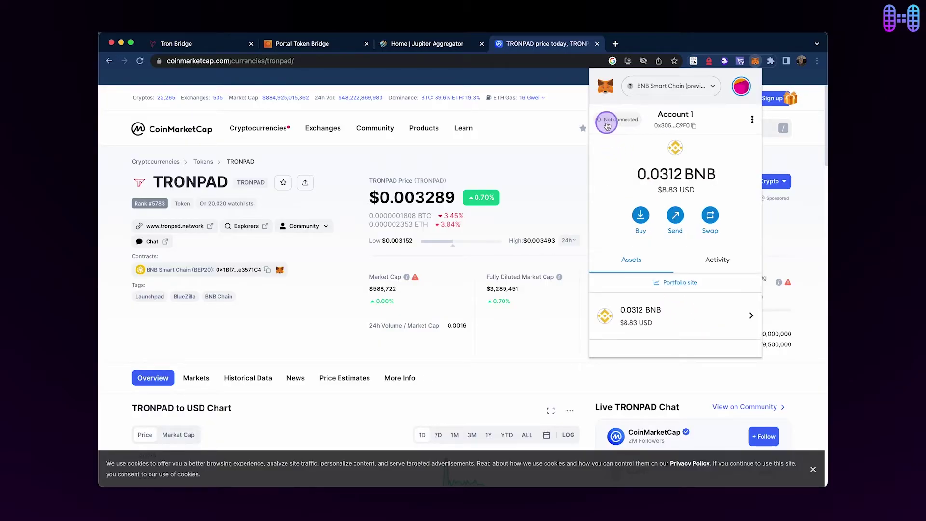
{"action": "scroll", "coordinate": [620, 165], "scroll_direction": "down", "scroll_amount": 3}
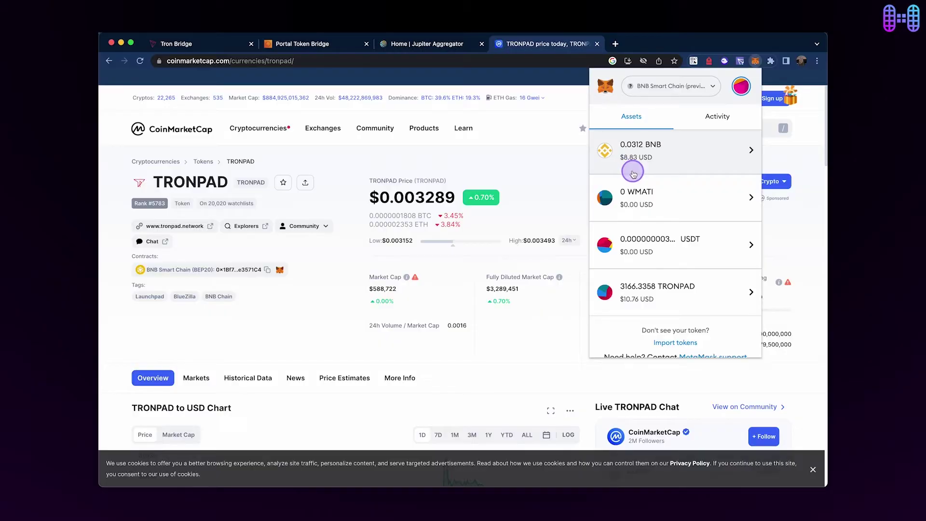
{"action": "scroll", "coordinate": [661, 207], "scroll_direction": "up", "scroll_amount": 2}
{"action": "scroll", "coordinate": [661, 207], "scroll_direction": "up", "scroll_amount": 1}
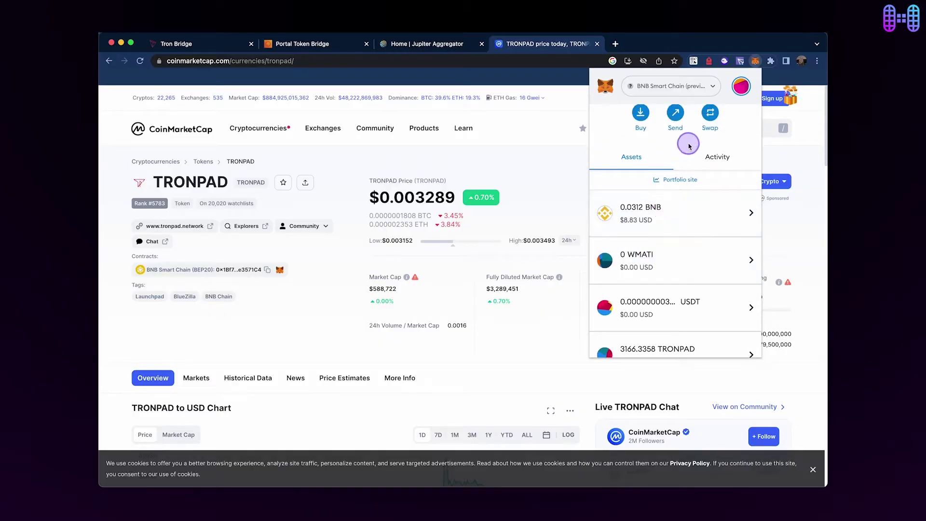
Swap the maximum TRONPAD for USDT in MetaMask, receiving 10.22435 USDT
{"action": "left_click", "coordinate": [709, 115]}
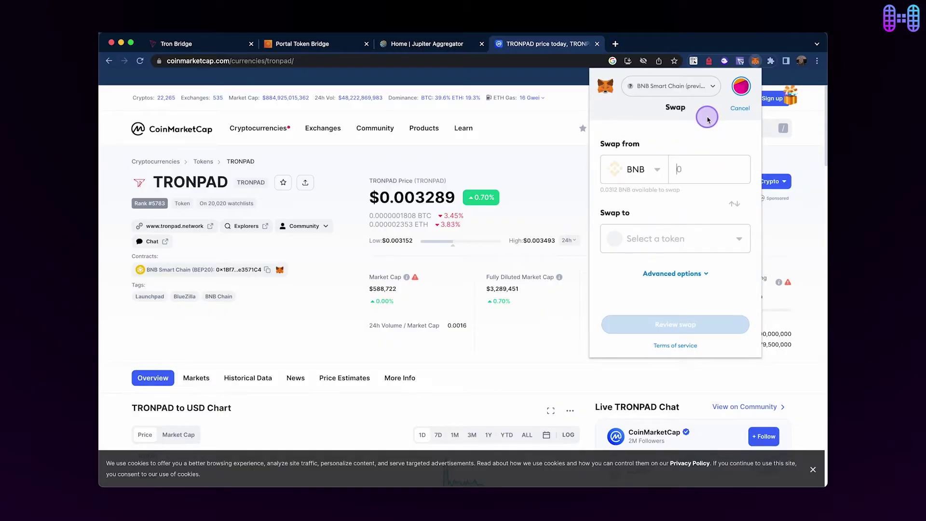
{"action": "left_click", "coordinate": [661, 171]}
{"action": "left_click", "coordinate": [661, 192]}
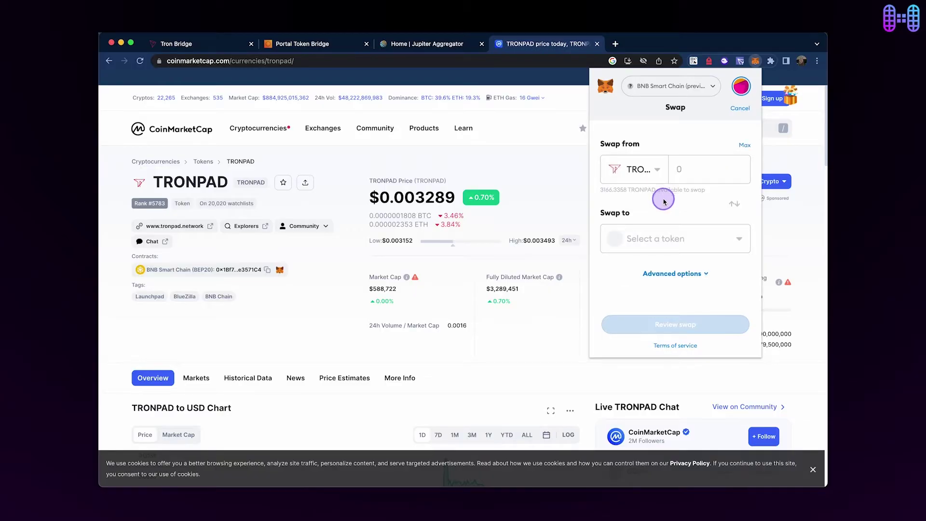
{"action": "left_click", "coordinate": [674, 239]}
{"action": "left_click", "coordinate": [664, 289]}
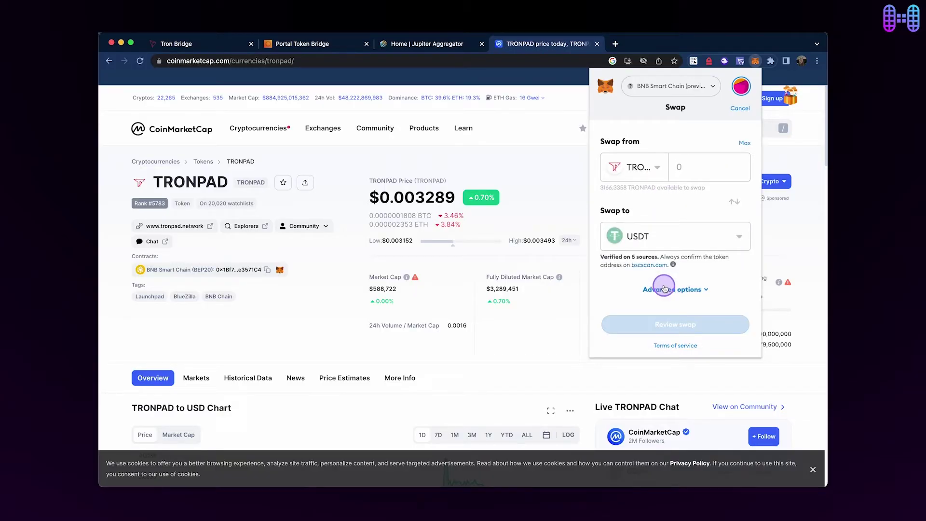
{"action": "left_click", "coordinate": [743, 144]}
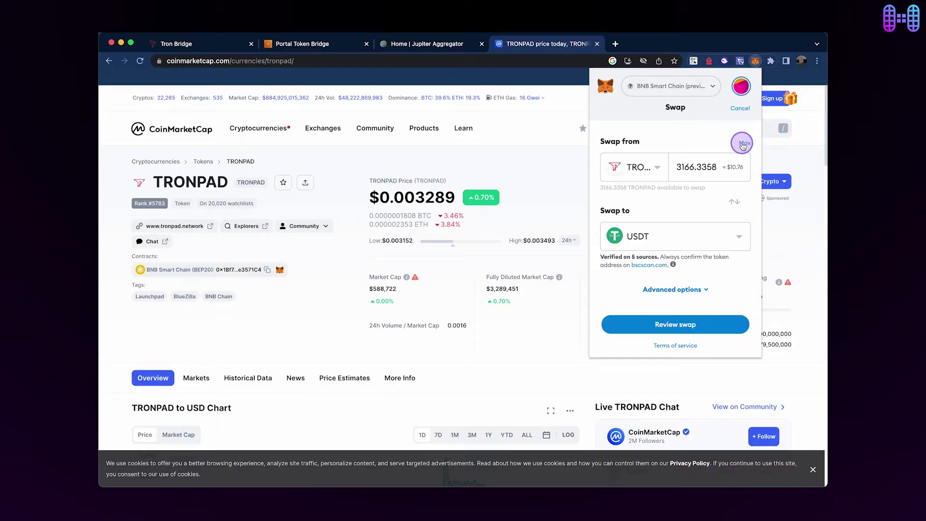
{"action": "left_click", "coordinate": [676, 330]}
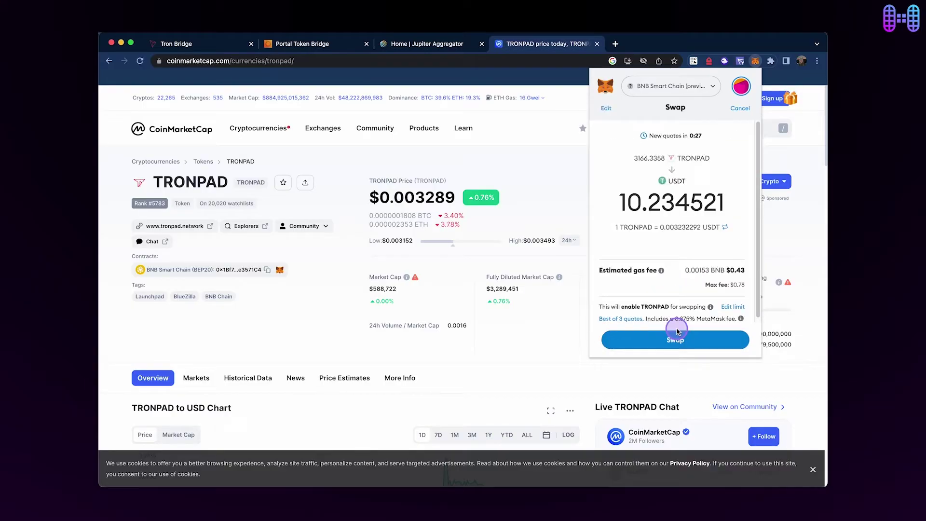
{"action": "left_click", "coordinate": [676, 334]}
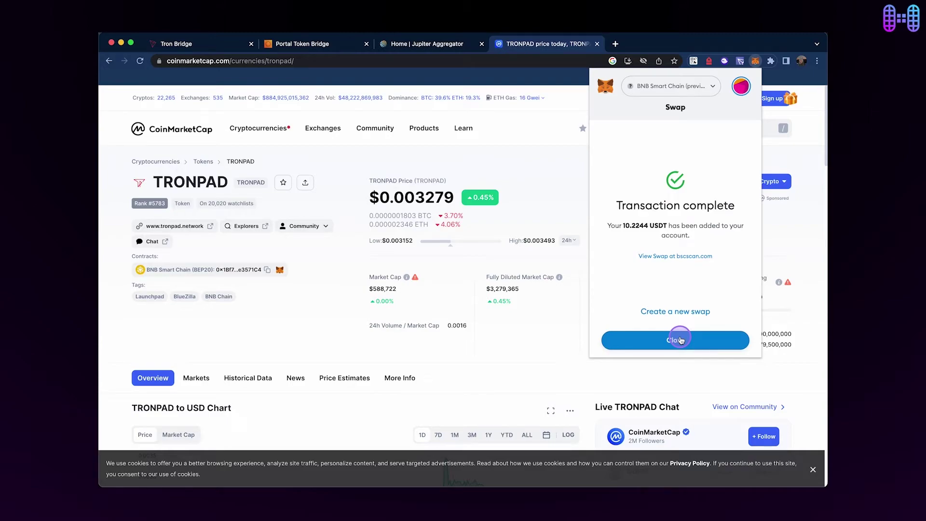
{"action": "left_click", "coordinate": [675, 340]}
{"action": "scroll", "coordinate": [680, 339], "scroll_direction": "down", "scroll_amount": 1}
{"action": "scroll", "coordinate": [680, 339], "scroll_direction": "down", "scroll_amount": 3}
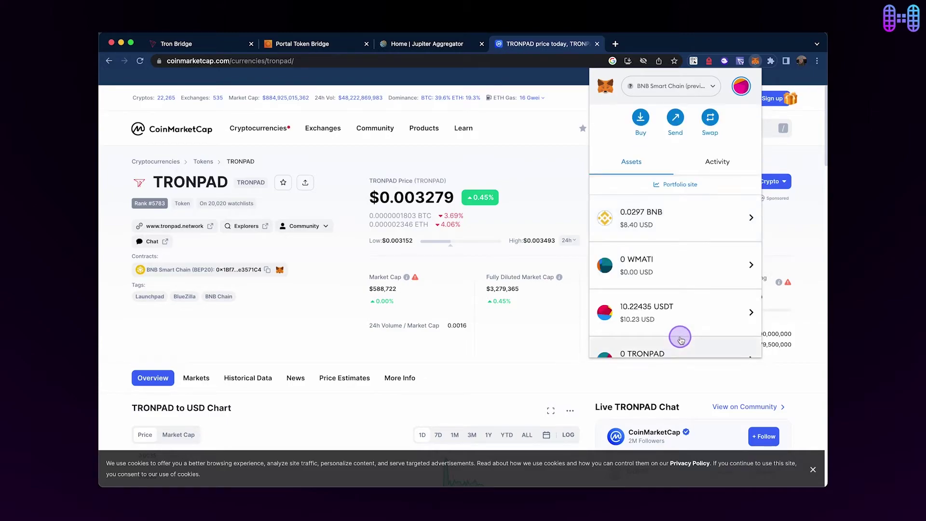
Set Portal's source to Binance Smart Chain and target to Solana, and connect MetaMask
{"action": "left_click", "coordinate": [299, 46]}
{"action": "left_click", "coordinate": [406, 273]}
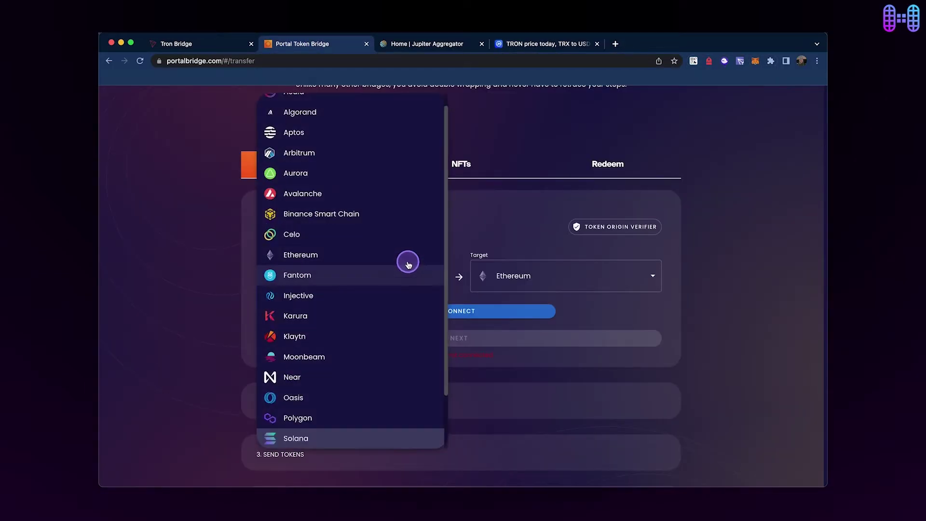
{"action": "left_click", "coordinate": [368, 214]}
{"action": "left_click", "coordinate": [534, 272]}
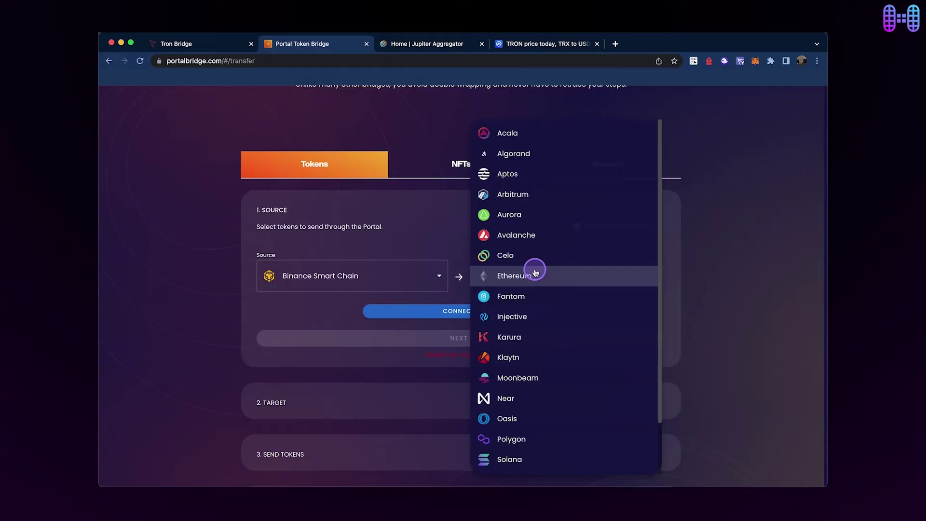
{"action": "left_click", "coordinate": [534, 456]}
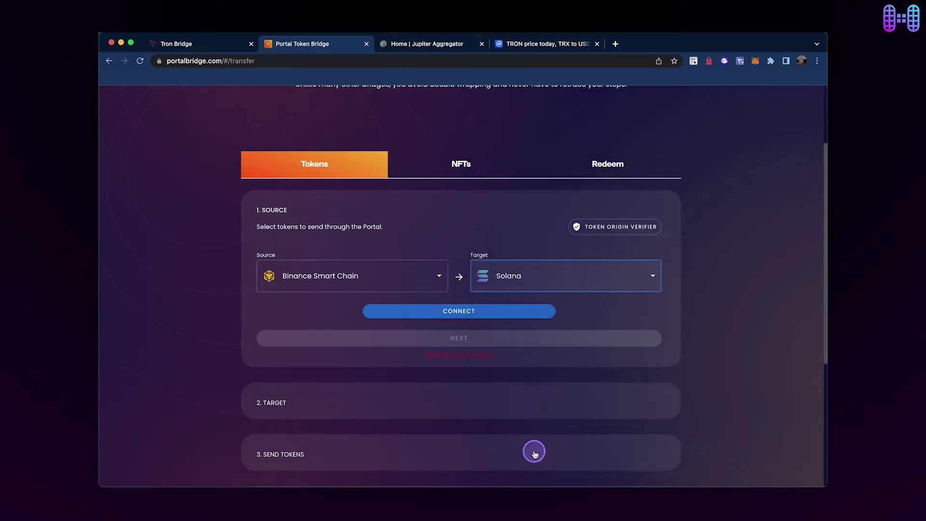
{"action": "left_click", "coordinate": [470, 311]}
{"action": "left_click", "coordinate": [469, 299]}
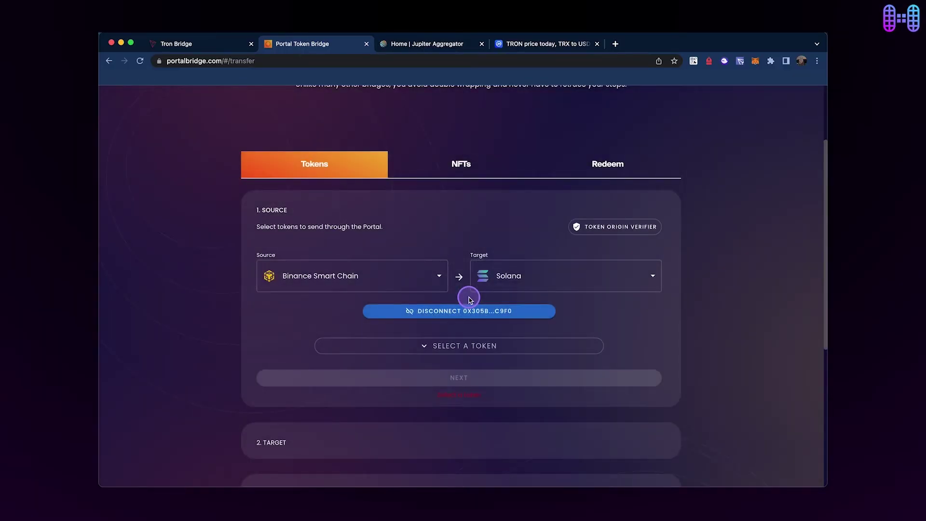
Search the token list and pick USDT as the token to bridge
{"action": "left_click", "coordinate": [460, 345]}
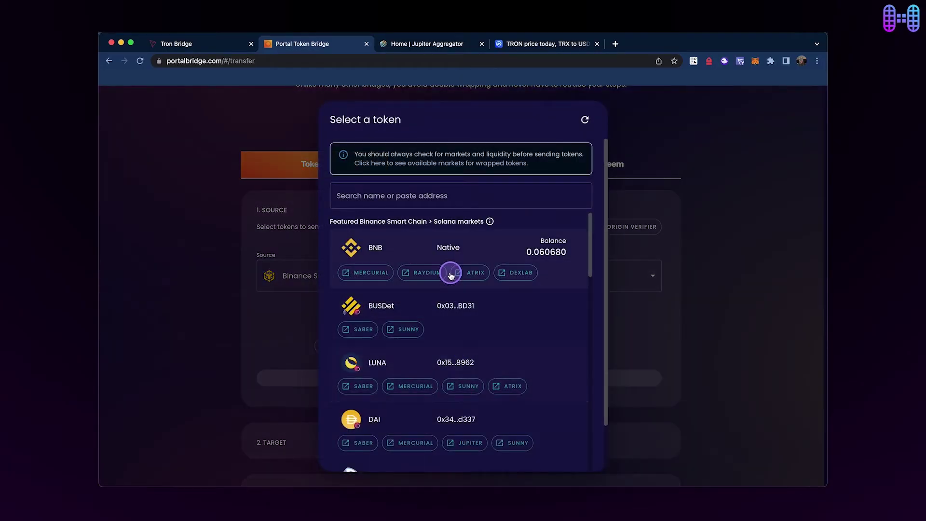
{"action": "left_click", "coordinate": [439, 203]}
{"action": "type", "text": "us"}
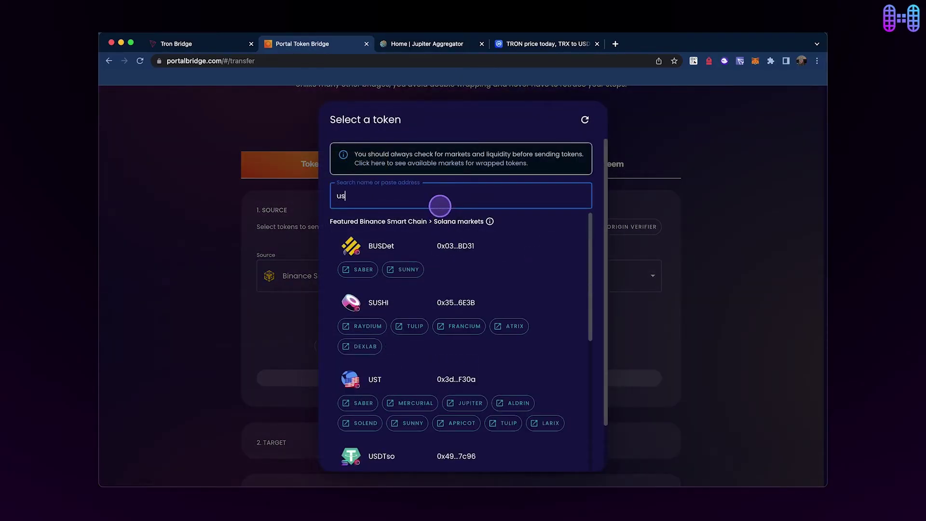
{"action": "type", "text": "dt"}
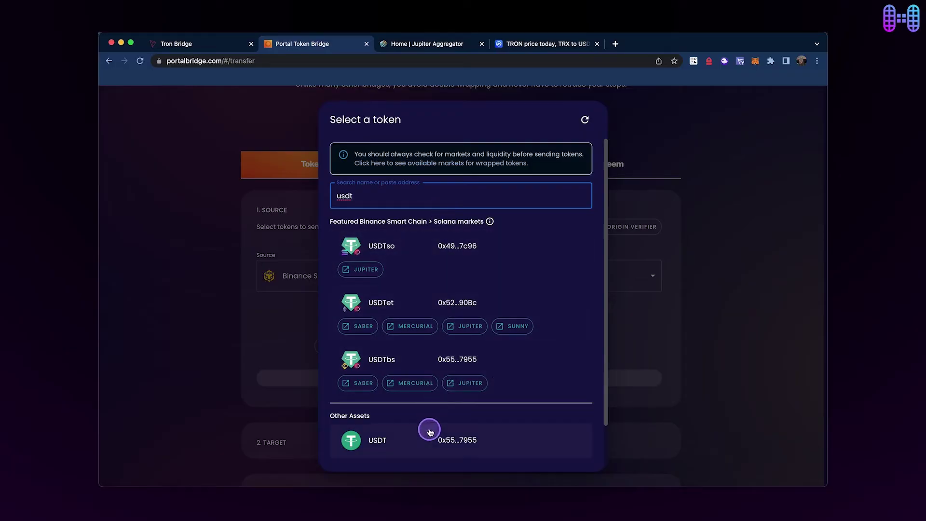
{"action": "left_click", "coordinate": [426, 438]}
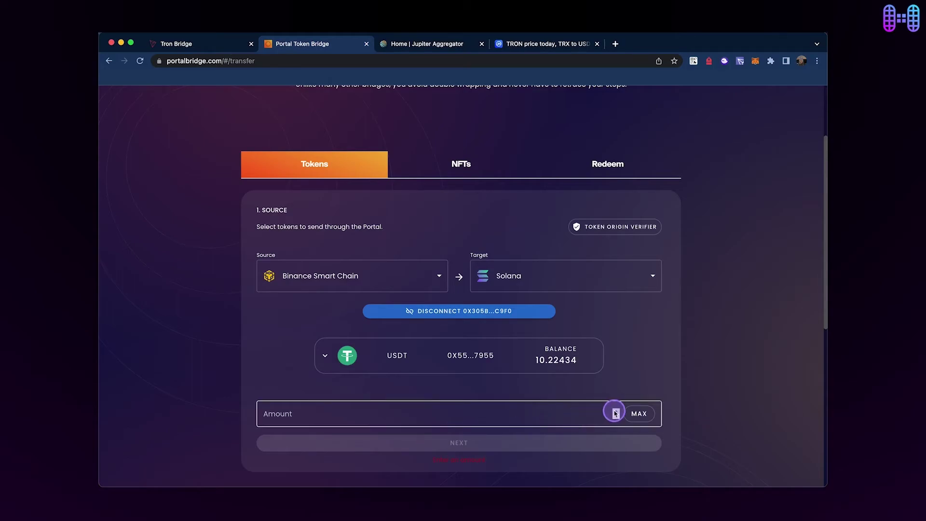
Bridge the full USDT balance, connect Phantom as the Solana recipient, and advance to sending
{"action": "left_click", "coordinate": [633, 414]}
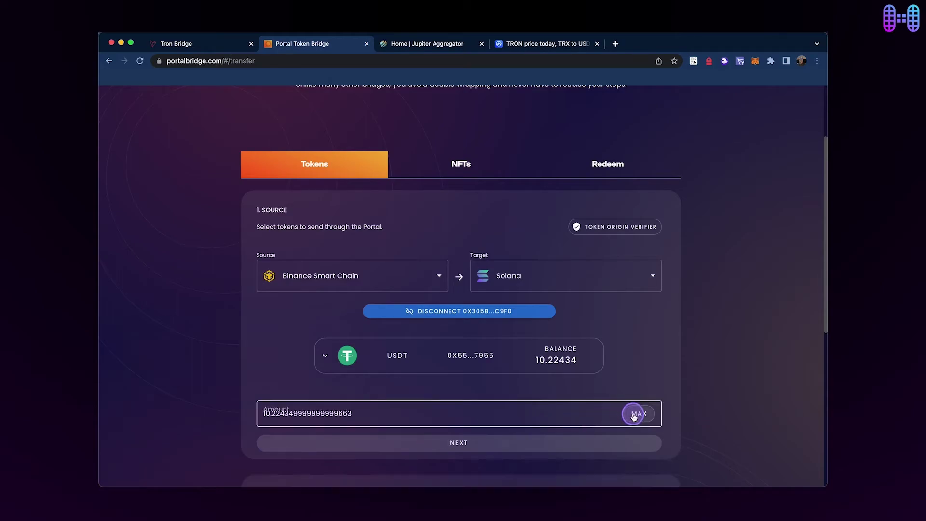
{"action": "left_click", "coordinate": [492, 442]}
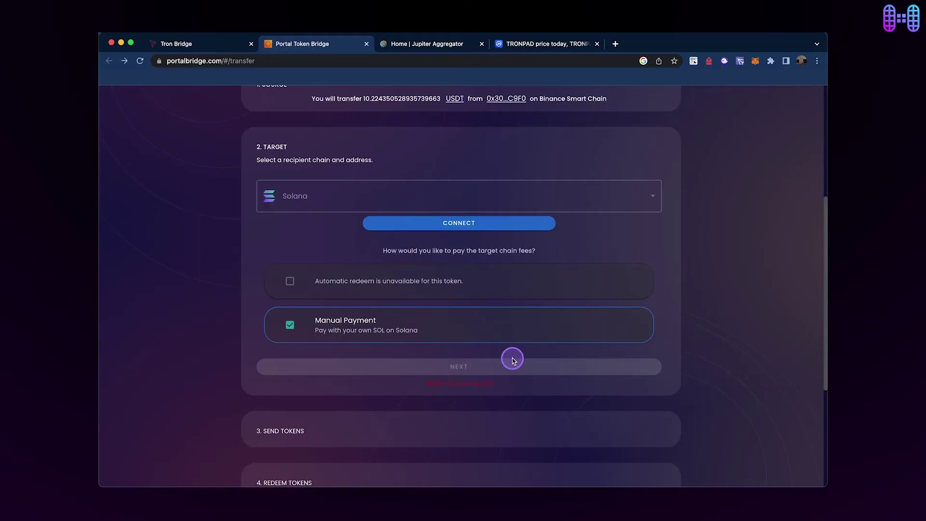
{"action": "left_click", "coordinate": [483, 230]}
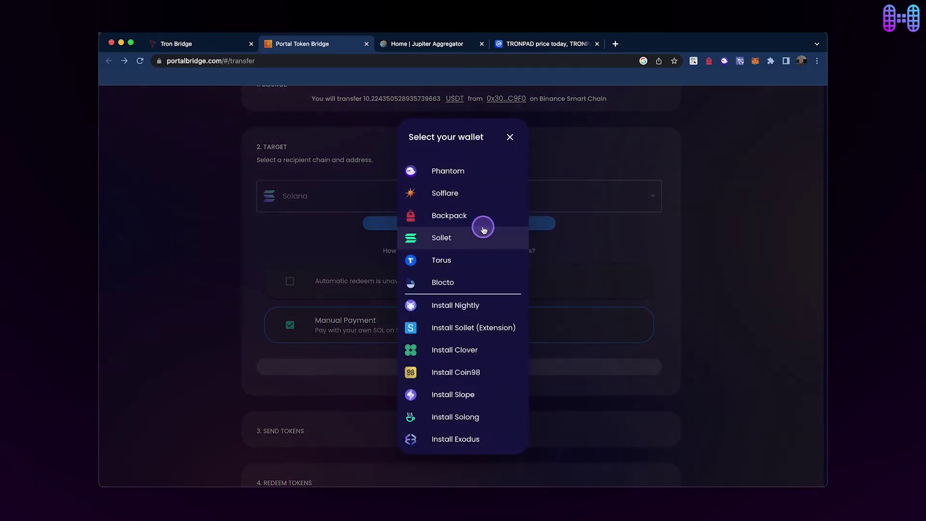
{"action": "left_click", "coordinate": [451, 175]}
{"action": "left_click", "coordinate": [466, 451]}
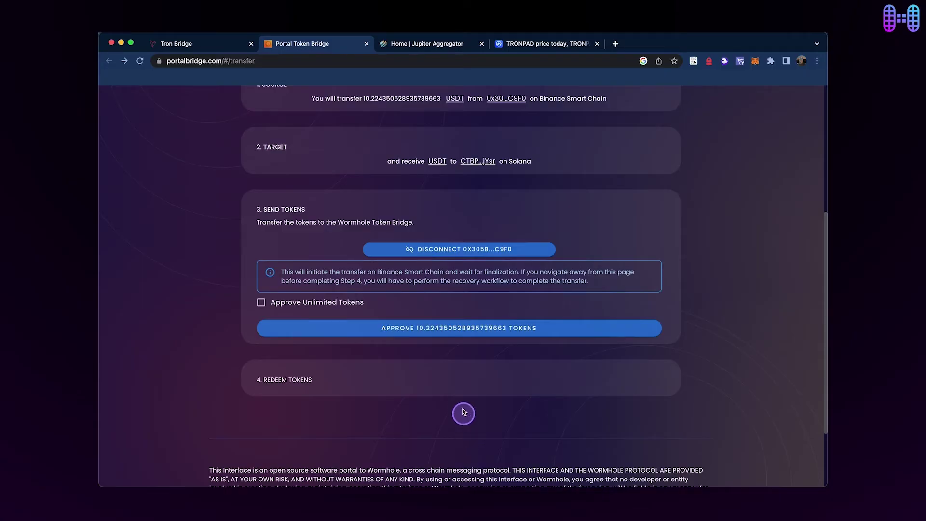
Approve the USDT spend in MetaMask, then confirm the transfer despite the wrapped-token warning
{"action": "left_click", "coordinate": [458, 330]}
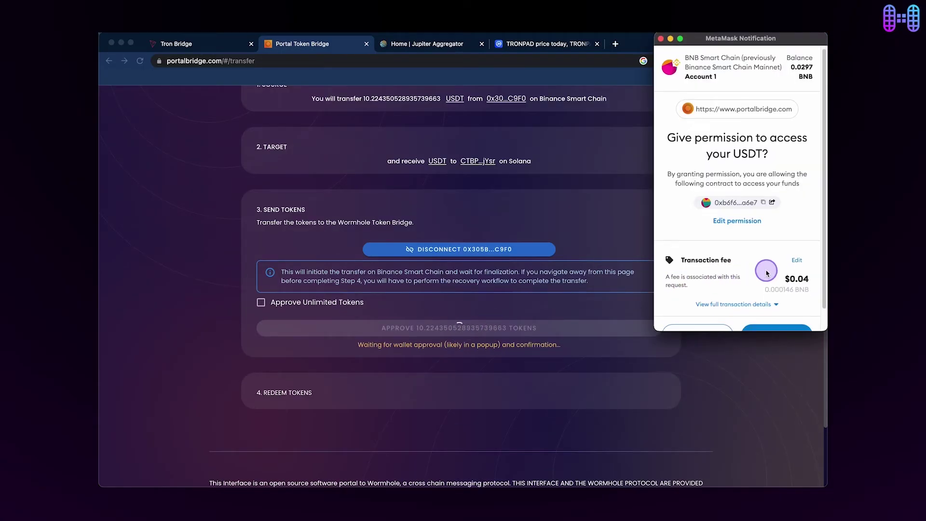
{"action": "scroll", "coordinate": [767, 272], "scroll_direction": "down", "scroll_amount": 2}
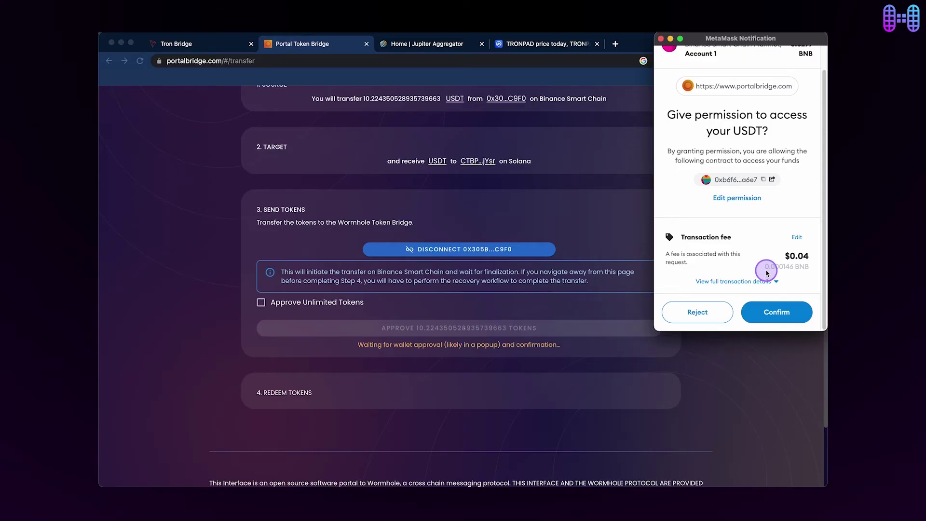
{"action": "left_click", "coordinate": [774, 307]}
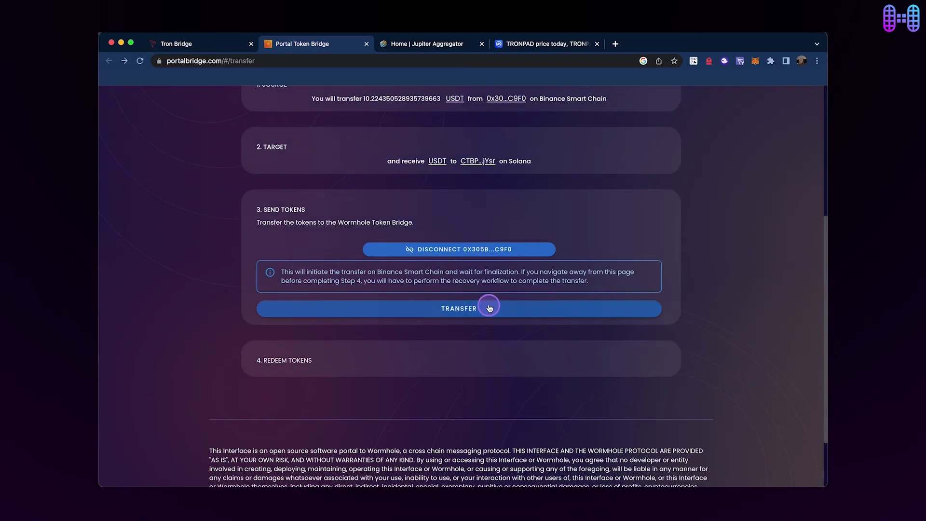
{"action": "left_click", "coordinate": [490, 308]}
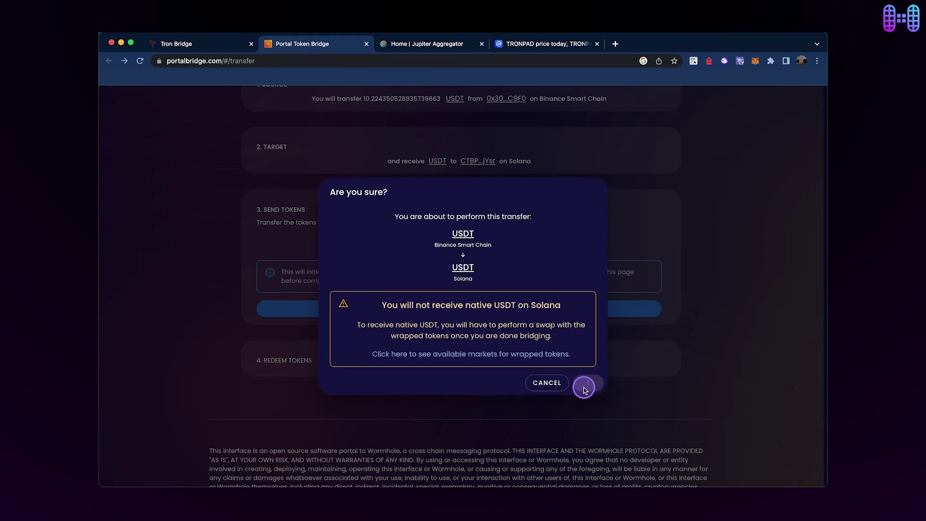
{"action": "left_click", "coordinate": [583, 388]}
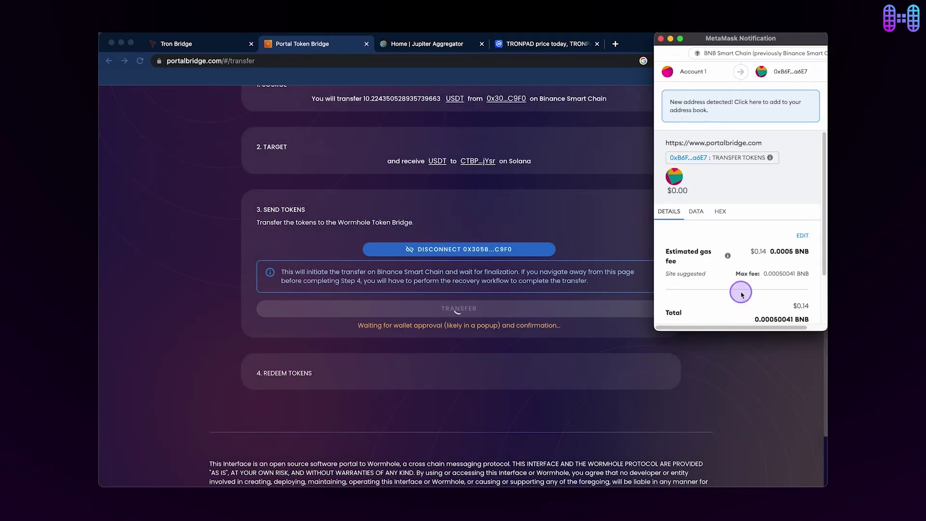
{"action": "scroll", "coordinate": [741, 294], "scroll_direction": "down", "scroll_amount": 2}
{"action": "left_click", "coordinate": [749, 305]}
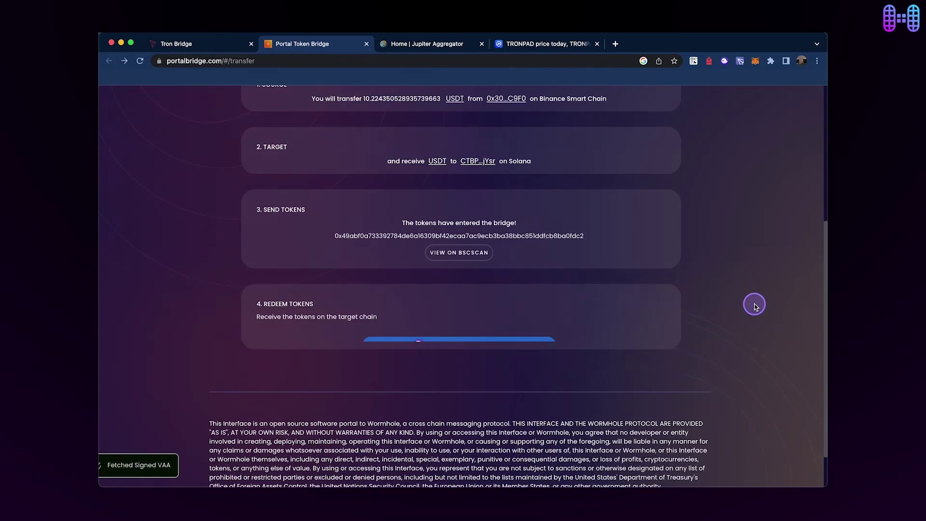
Redeem the bridged USDT on Solana with four Phantom approvals, confirming about 10.22 USDT arrived
{"action": "left_click", "coordinate": [484, 395]}
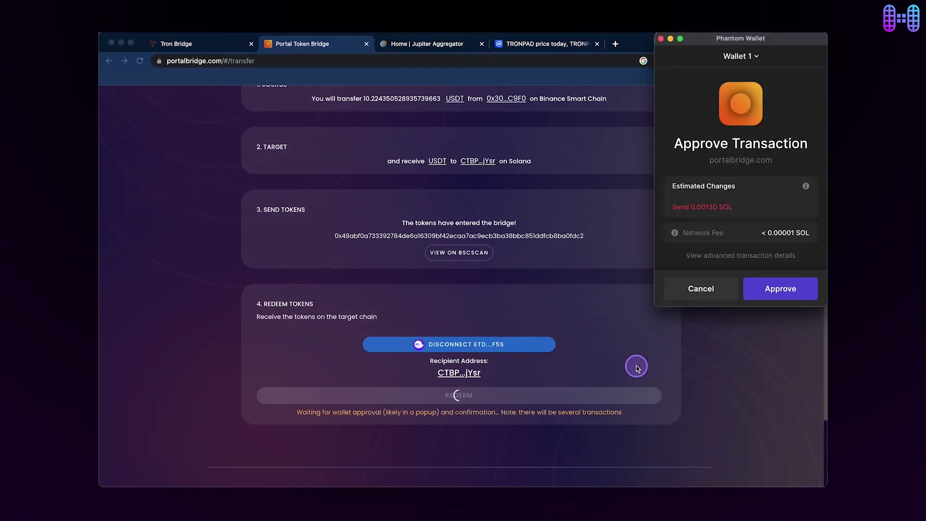
{"action": "left_click", "coordinate": [779, 291]}
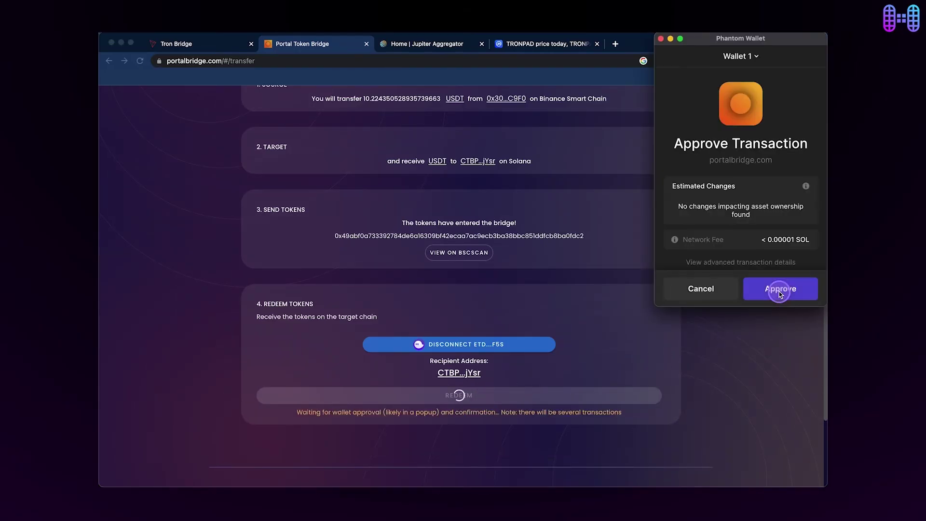
{"action": "left_click", "coordinate": [779, 292]}
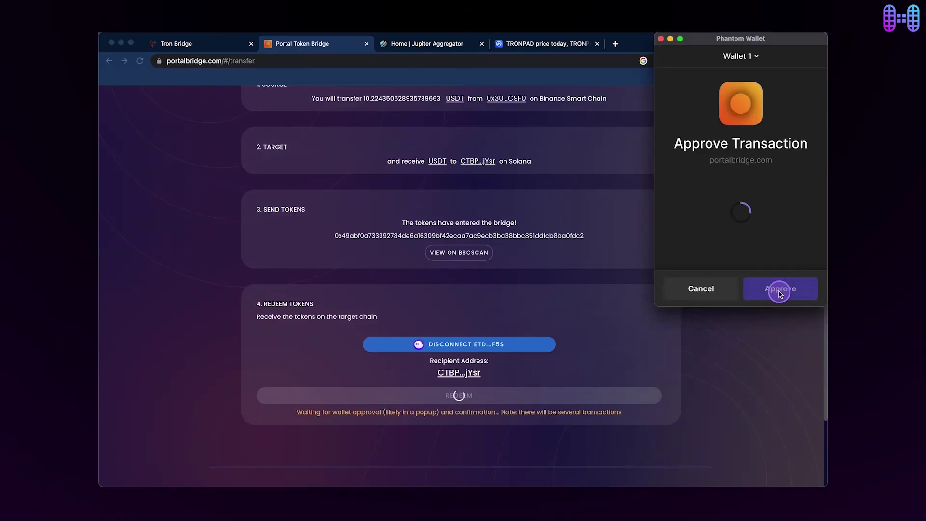
{"action": "left_click", "coordinate": [779, 289]}
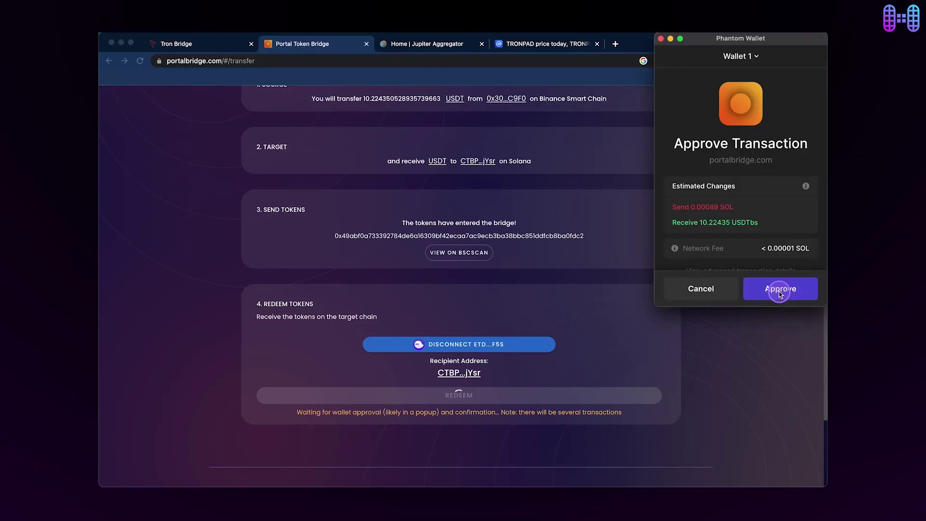
{"action": "left_click", "coordinate": [779, 289]}
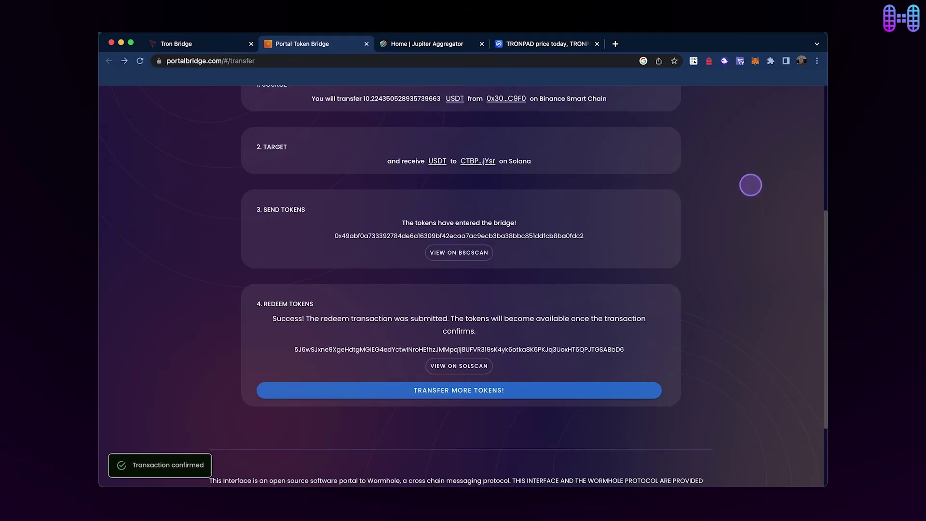
{"action": "left_click", "coordinate": [724, 60]}
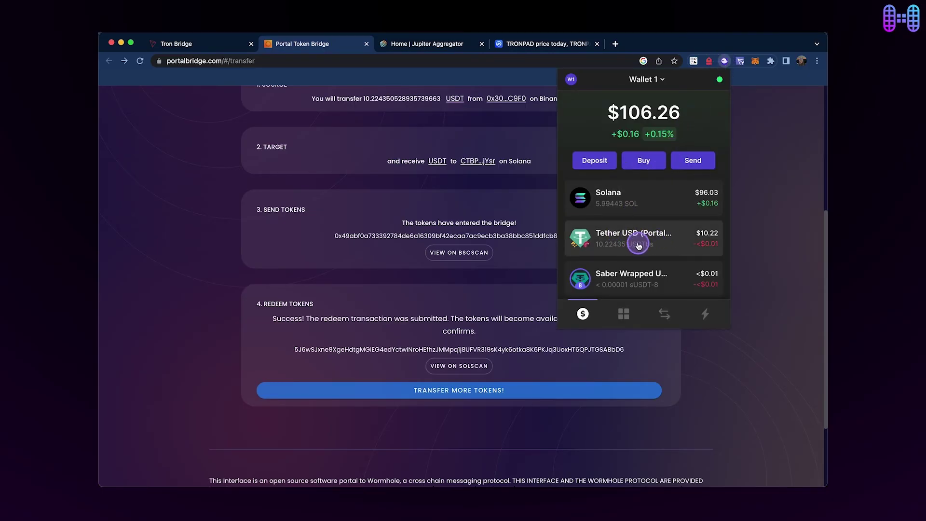
{"action": "left_click", "coordinate": [430, 45]}
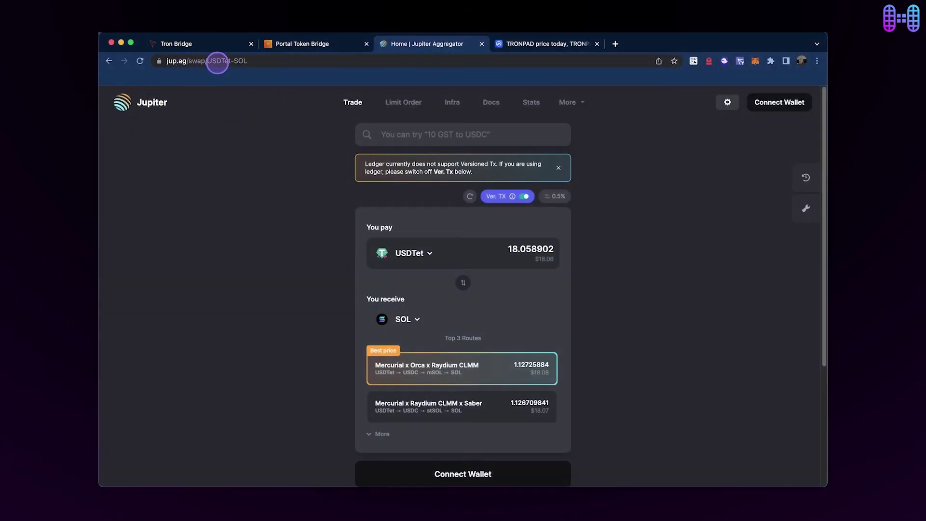
Connect Phantom to Jupiter and set the full 10.22435052 USDTbs balance as the pay amount
{"action": "left_click", "coordinate": [766, 103]}
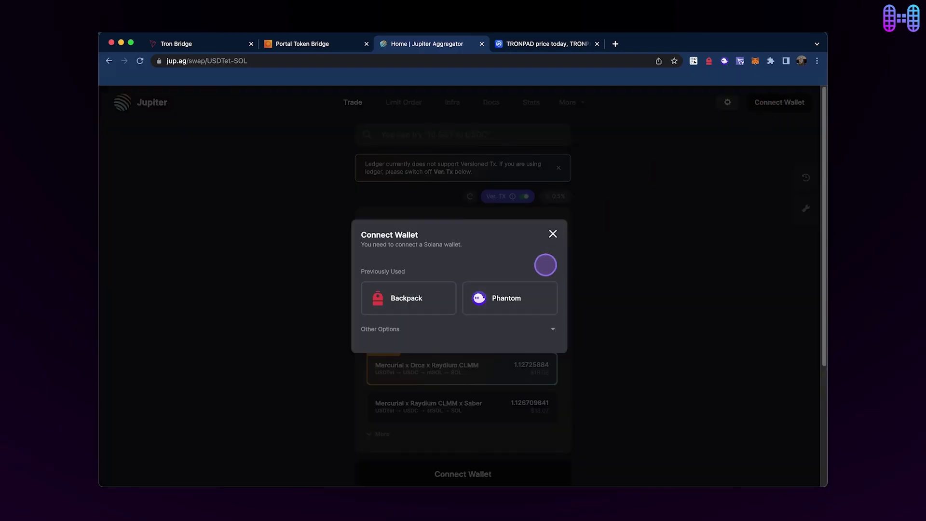
{"action": "left_click", "coordinate": [518, 290]}
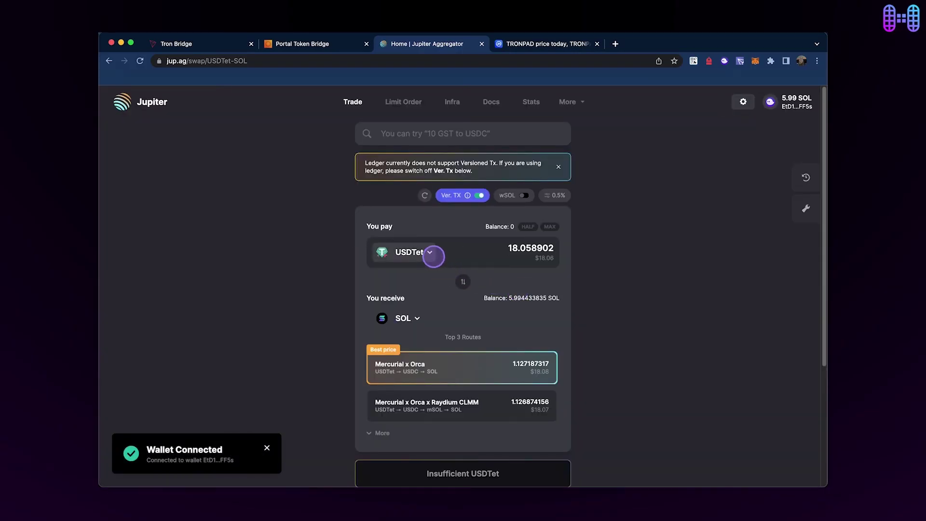
{"action": "left_click", "coordinate": [432, 256]}
{"action": "left_click", "coordinate": [451, 242]}
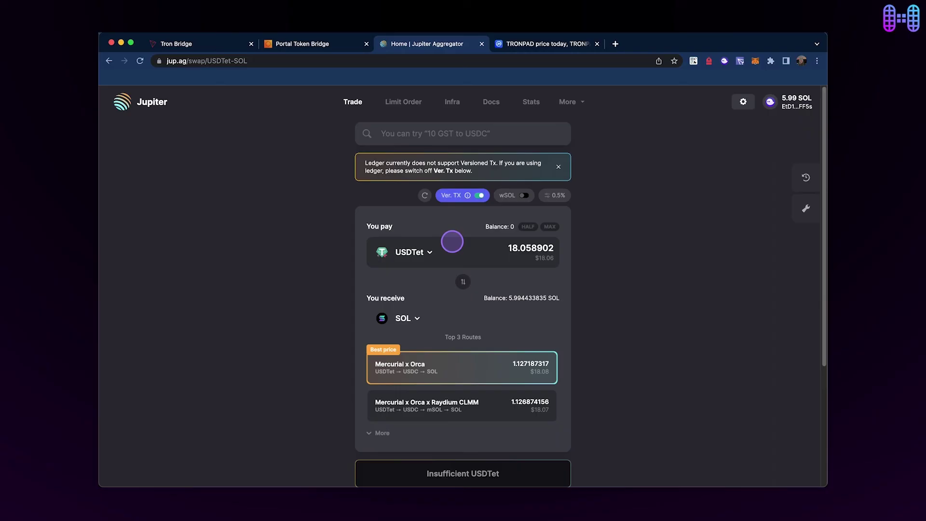
{"action": "left_click", "coordinate": [545, 226]}
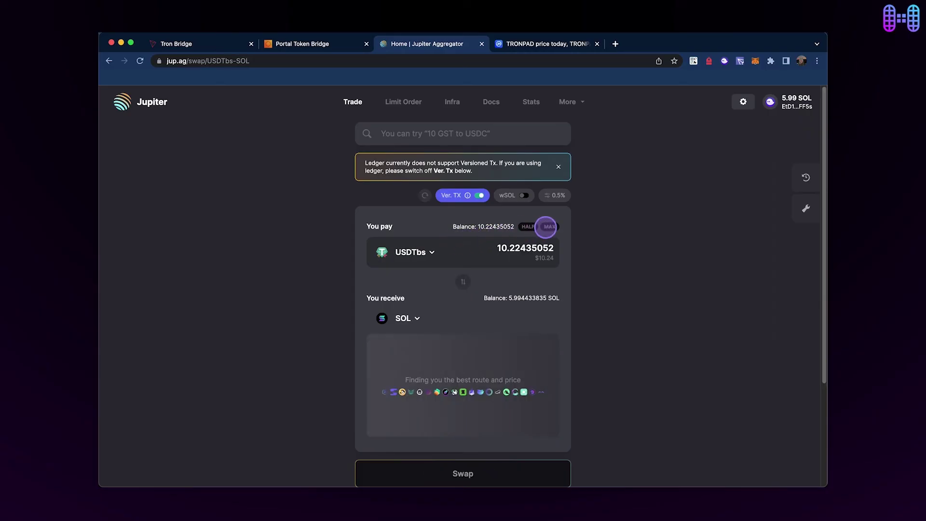
{"action": "scroll", "coordinate": [545, 226], "scroll_direction": "down", "scroll_amount": 2}
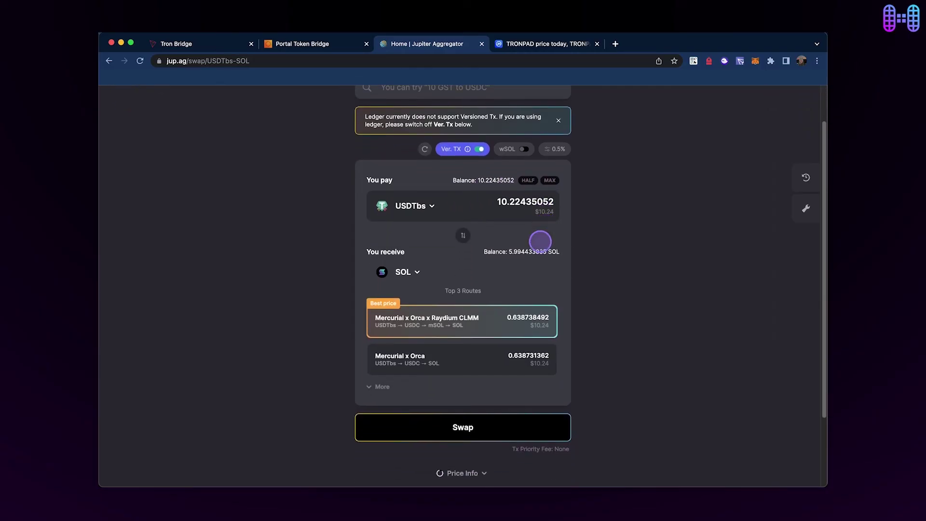
Swap the USDTbs for about 0.6367 SOL and check the wallet shows roughly 6.63 SOL
{"action": "left_click", "coordinate": [460, 423]}
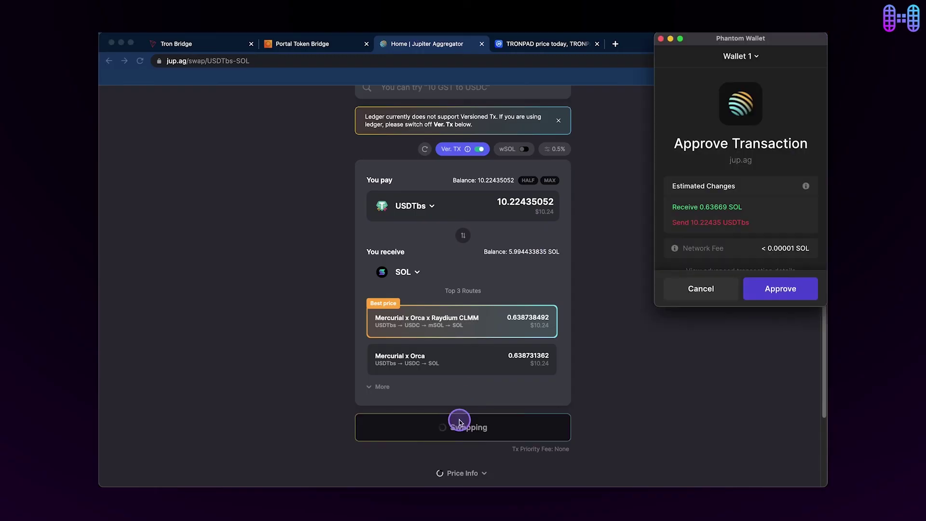
{"action": "left_click", "coordinate": [771, 287]}
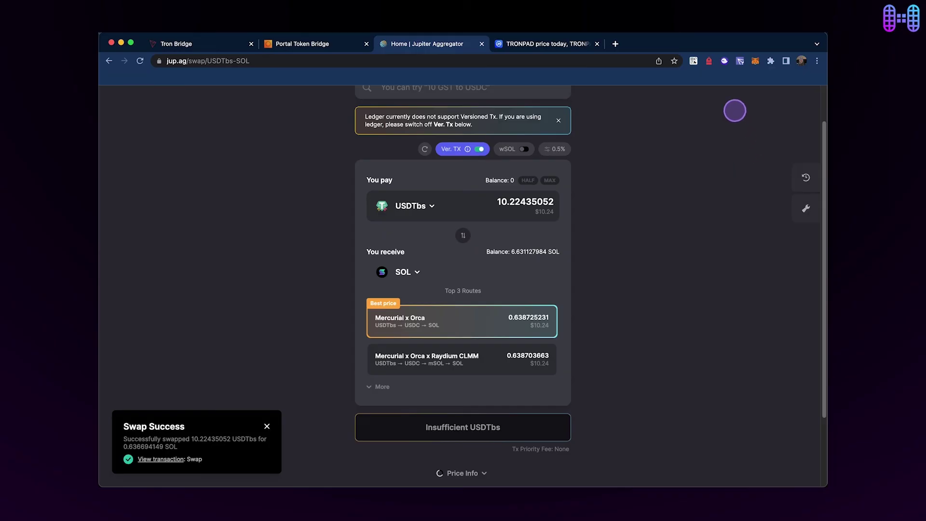
{"action": "left_click", "coordinate": [724, 60]}
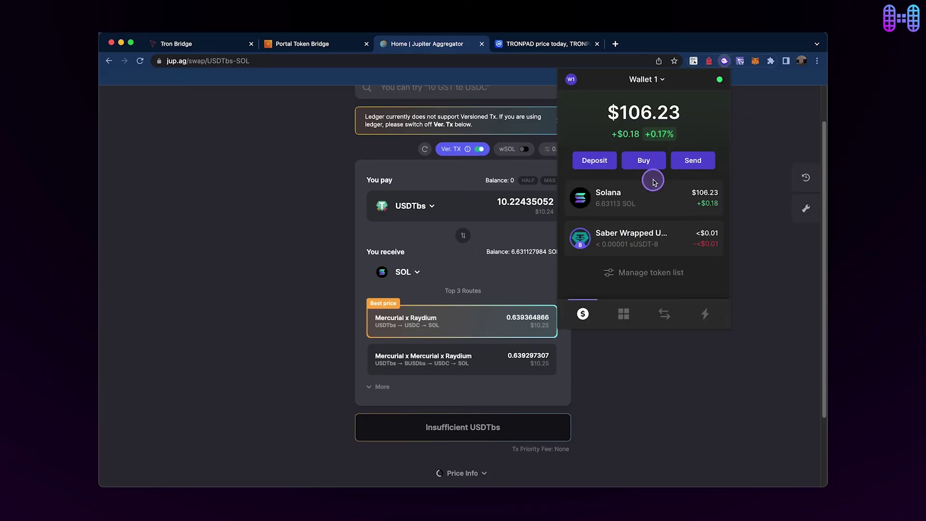